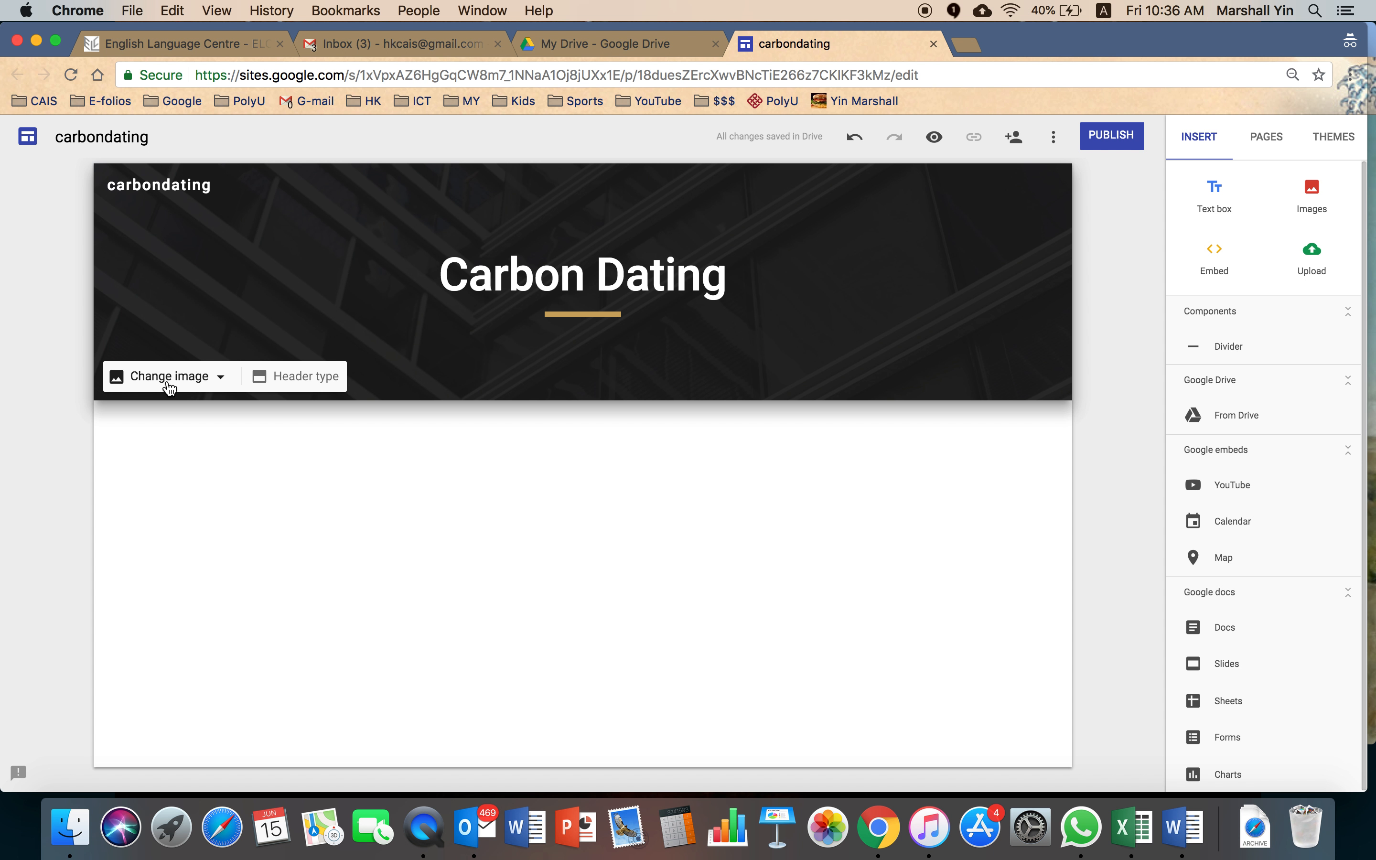
Search Google for "dinosaur T-rex" images to replace the page header's background image
left_click(169, 389)
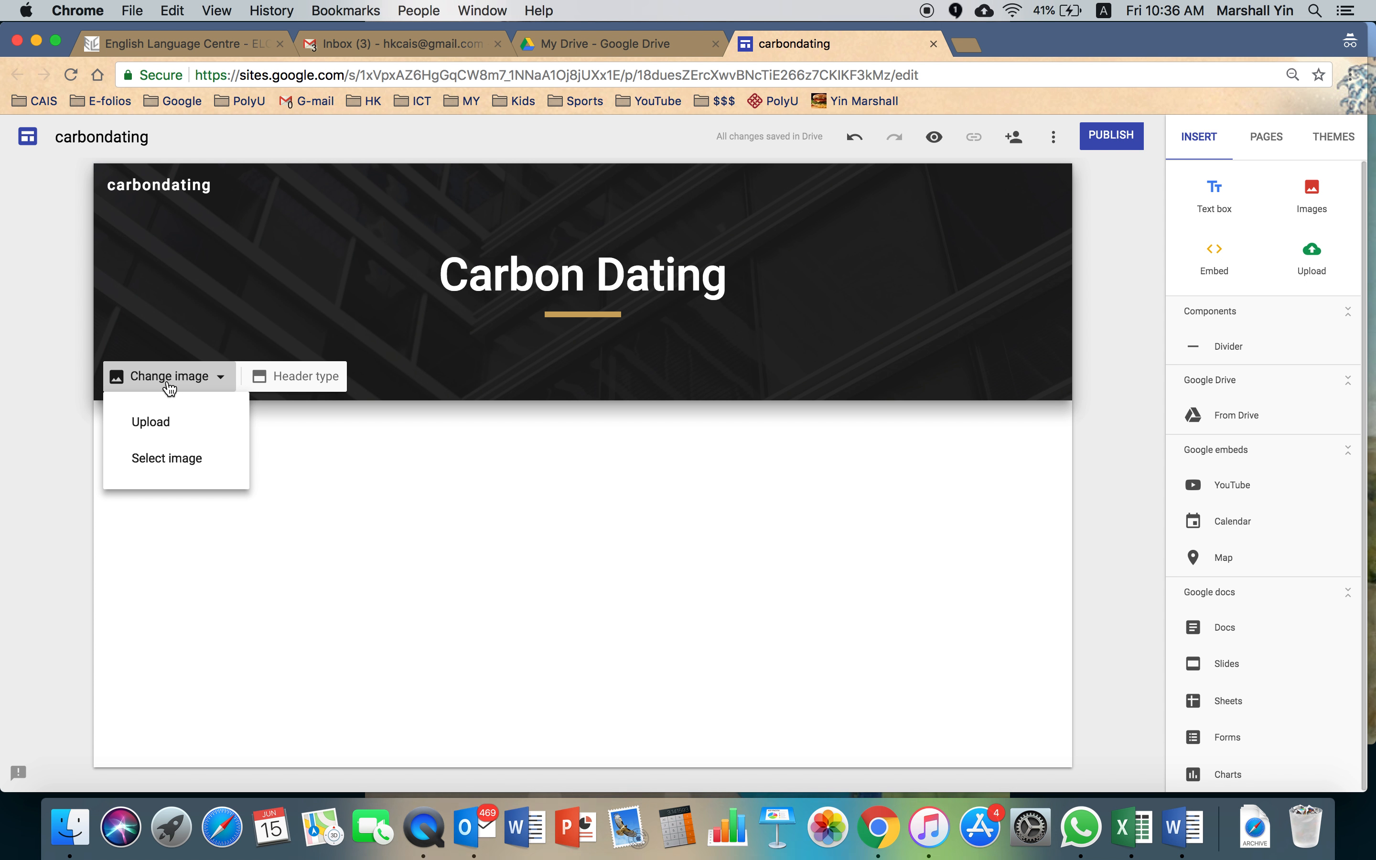
left_click(171, 459)
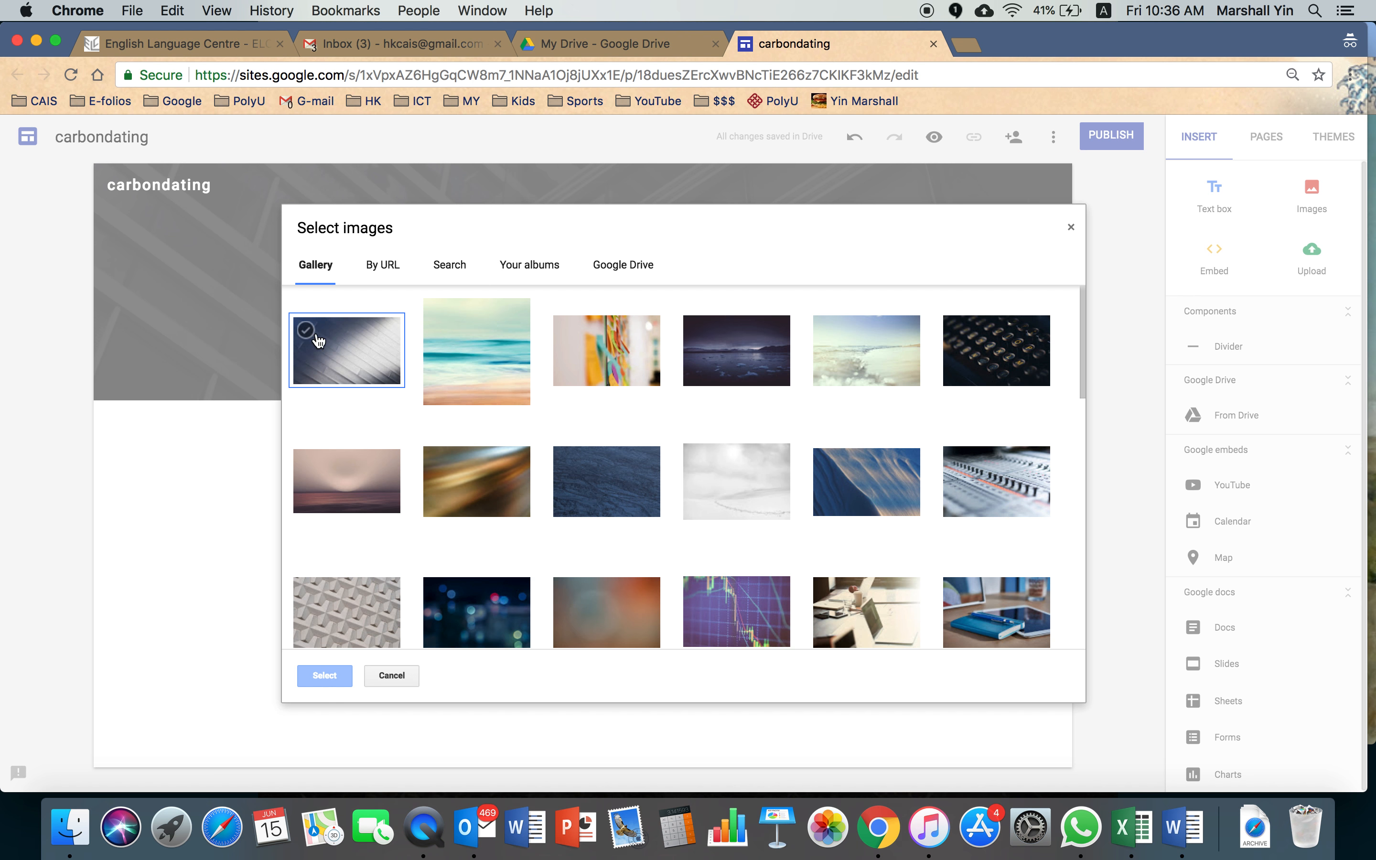
left_click(460, 272)
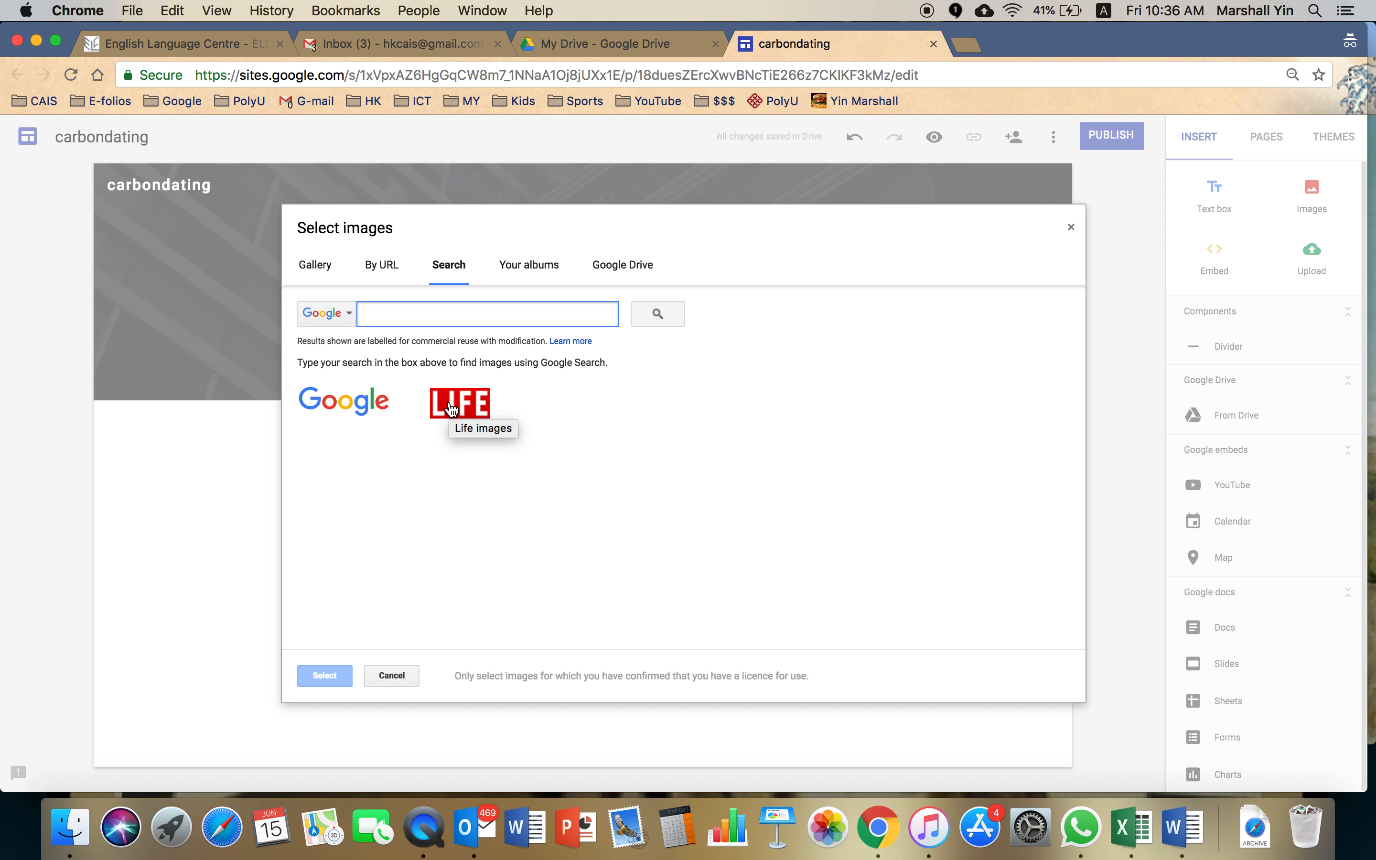
type("dinasour")
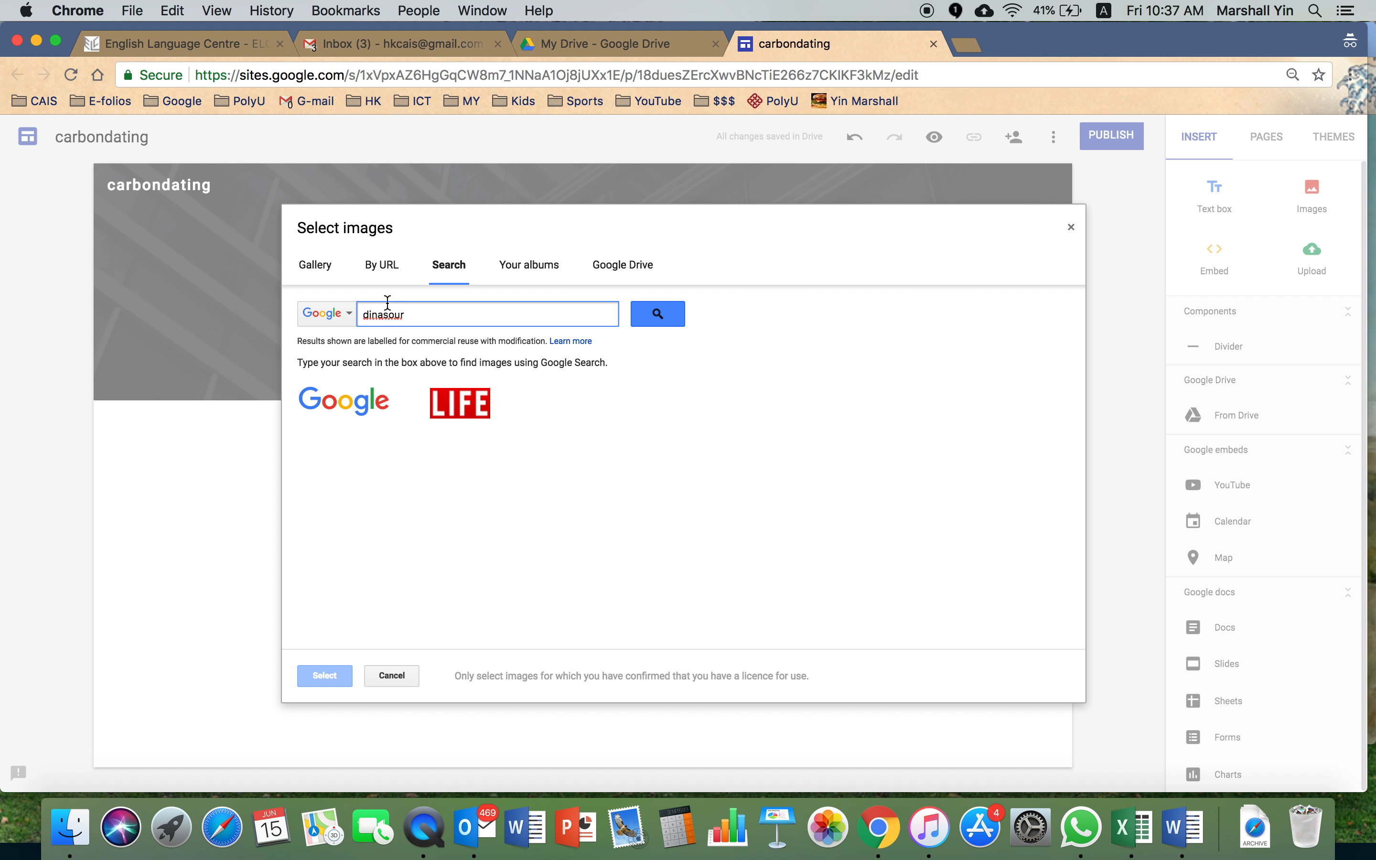
right_click(365, 303)
left_click(427, 319)
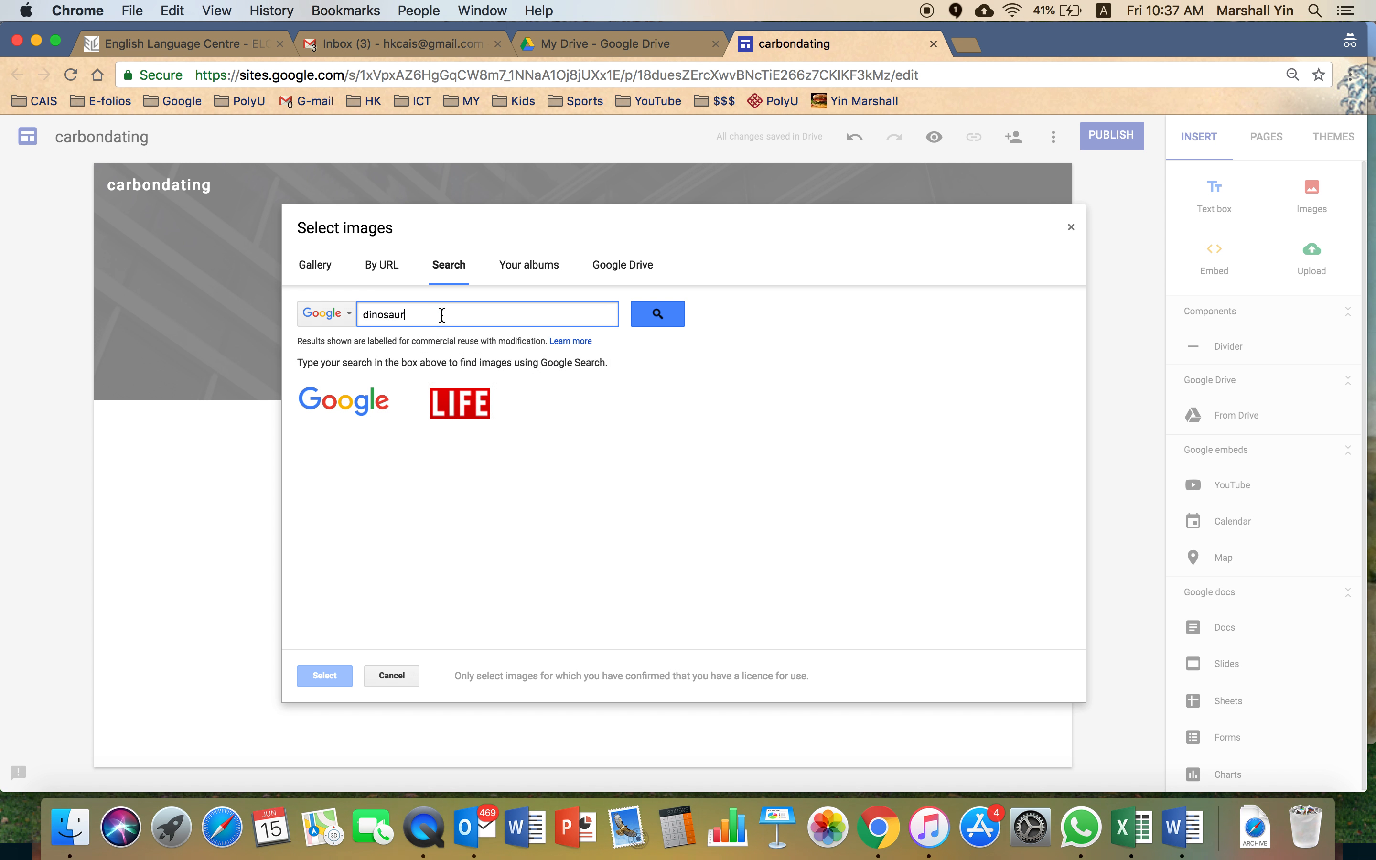
type("T")
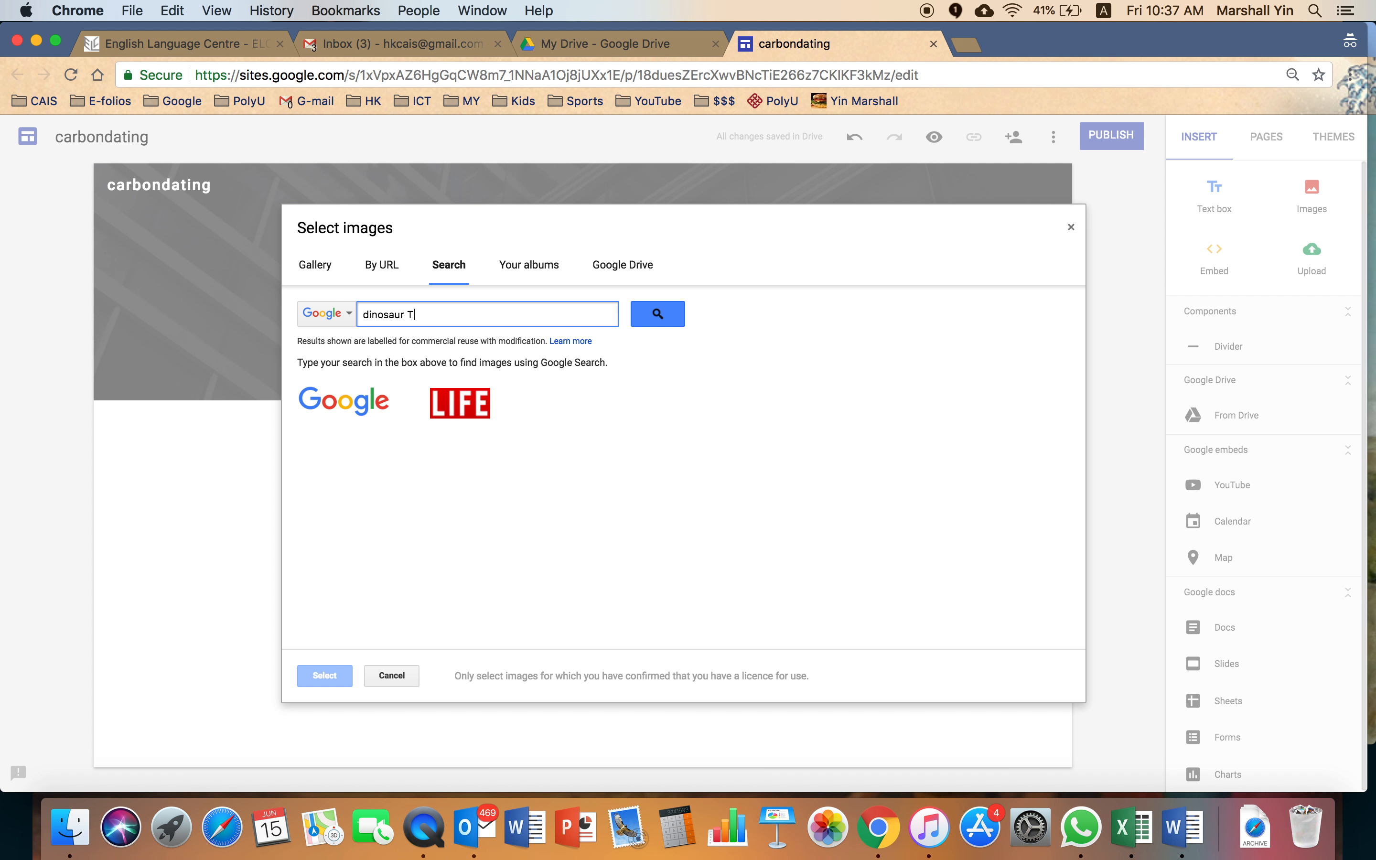
type("-rex")
left_click(658, 319)
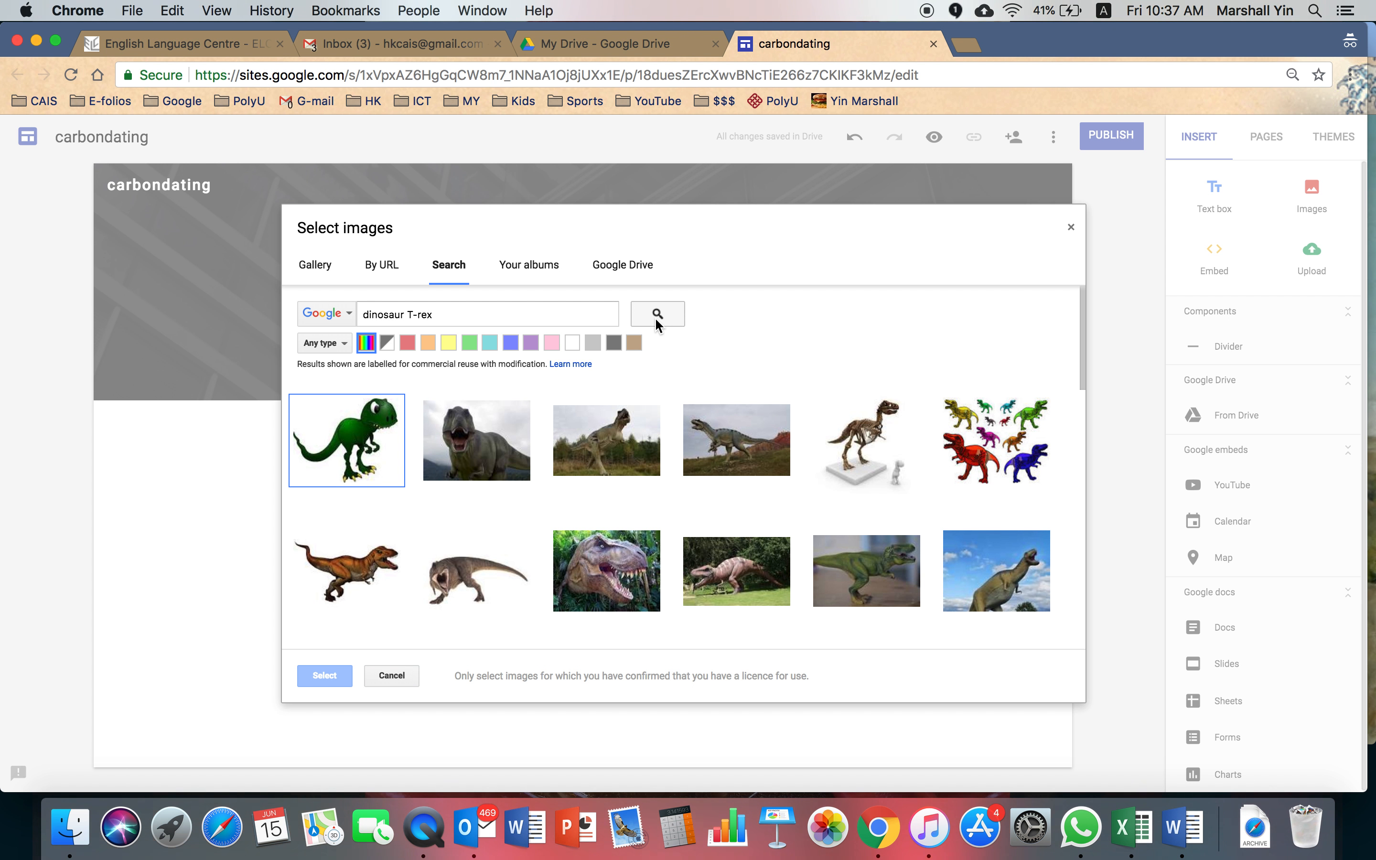
Set the header background to the T-rex skeleton photo taken inside a museum hall, found on the Sue (dinosaur) Wikipedia page
scroll(595, 490, "down", 3)
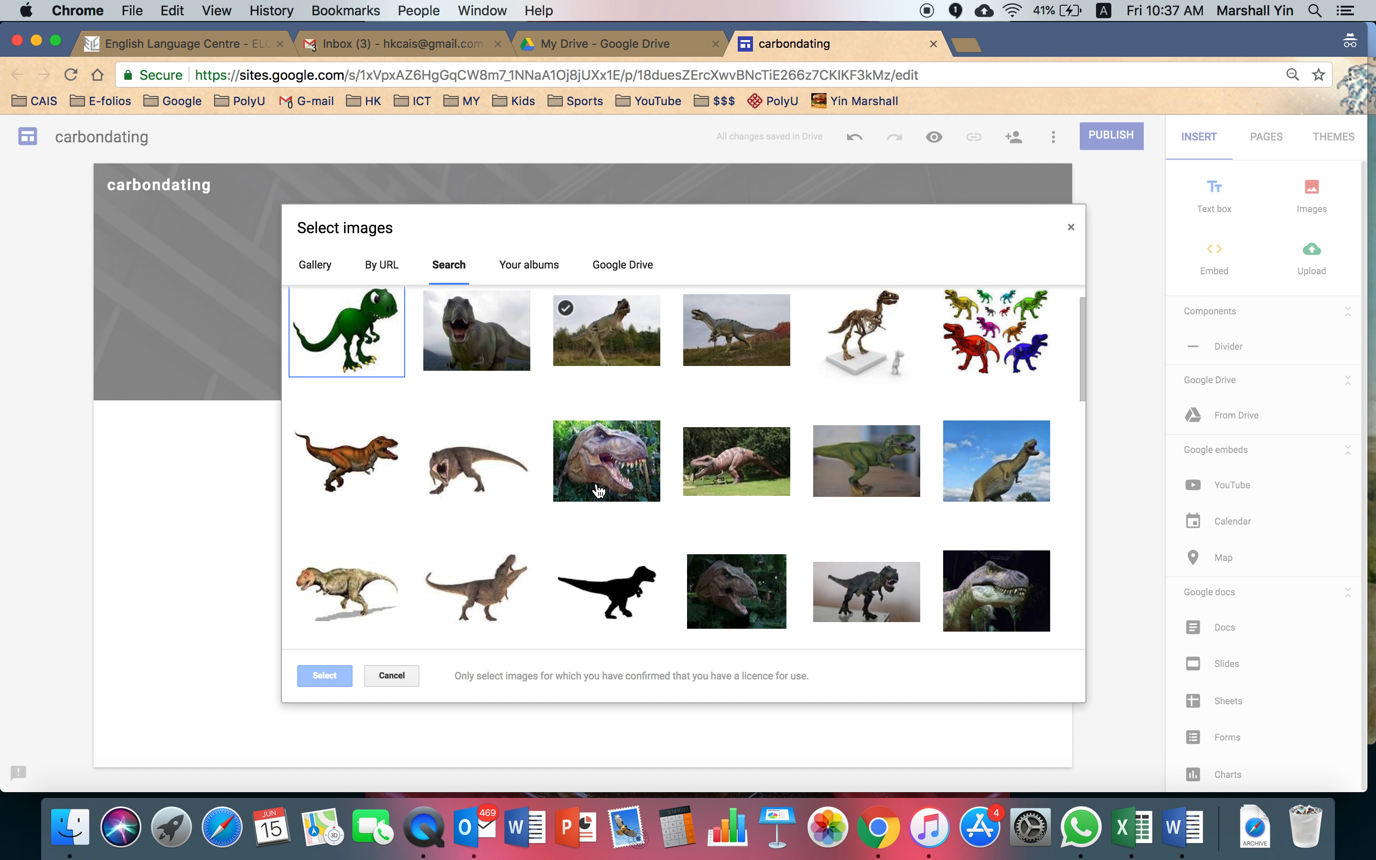
scroll(599, 490, "down", 5)
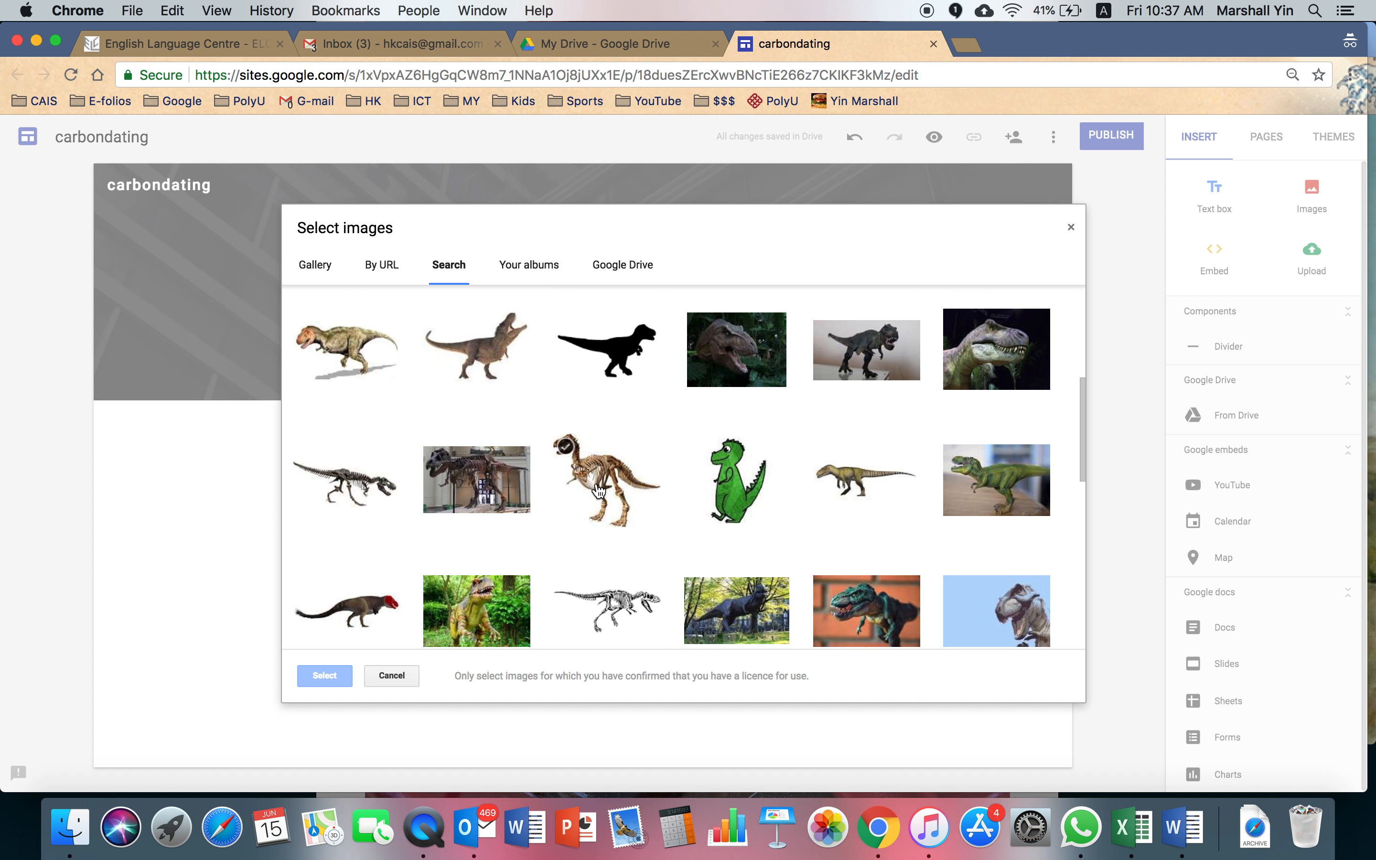
left_click(476, 455)
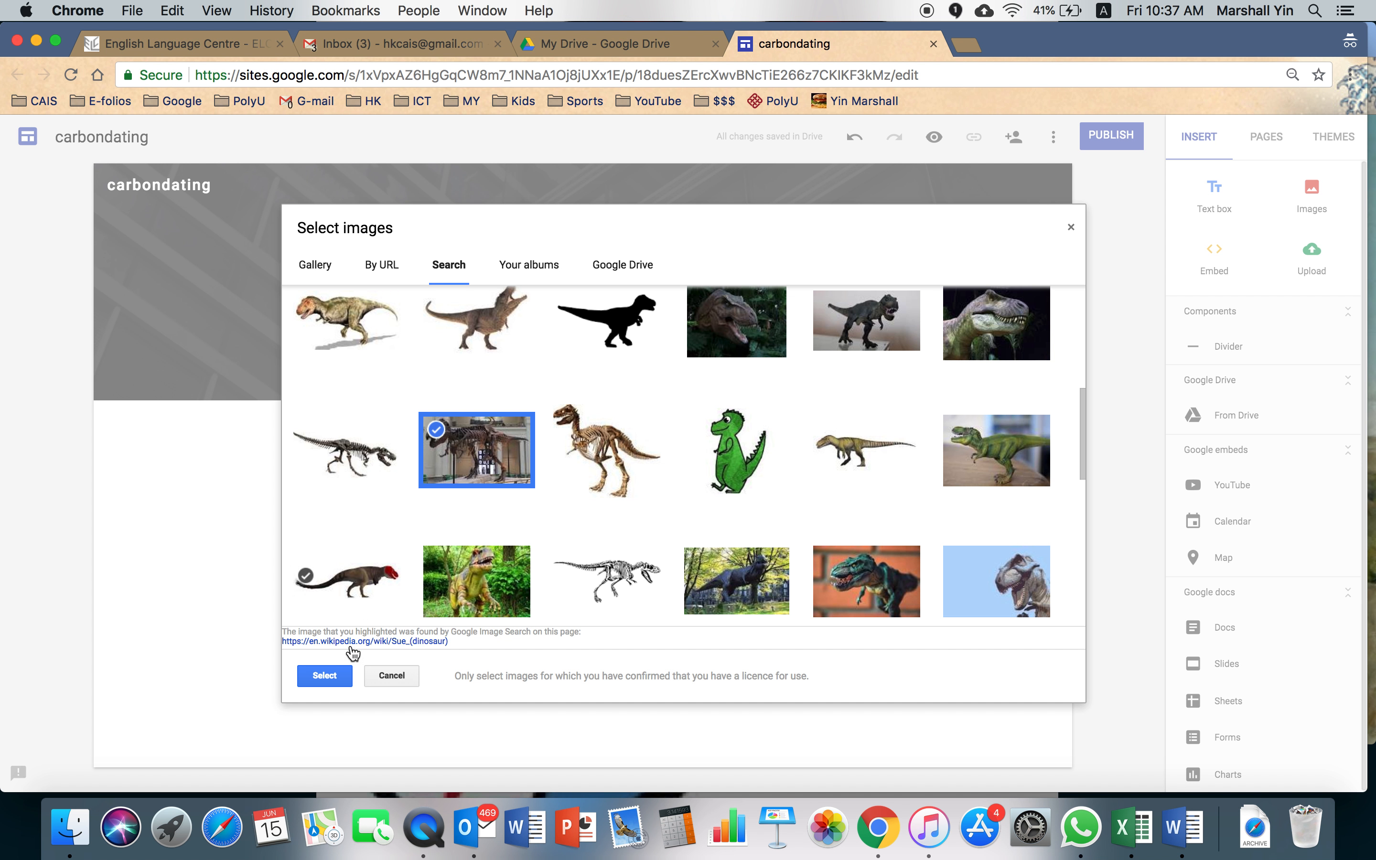
left_click(325, 676)
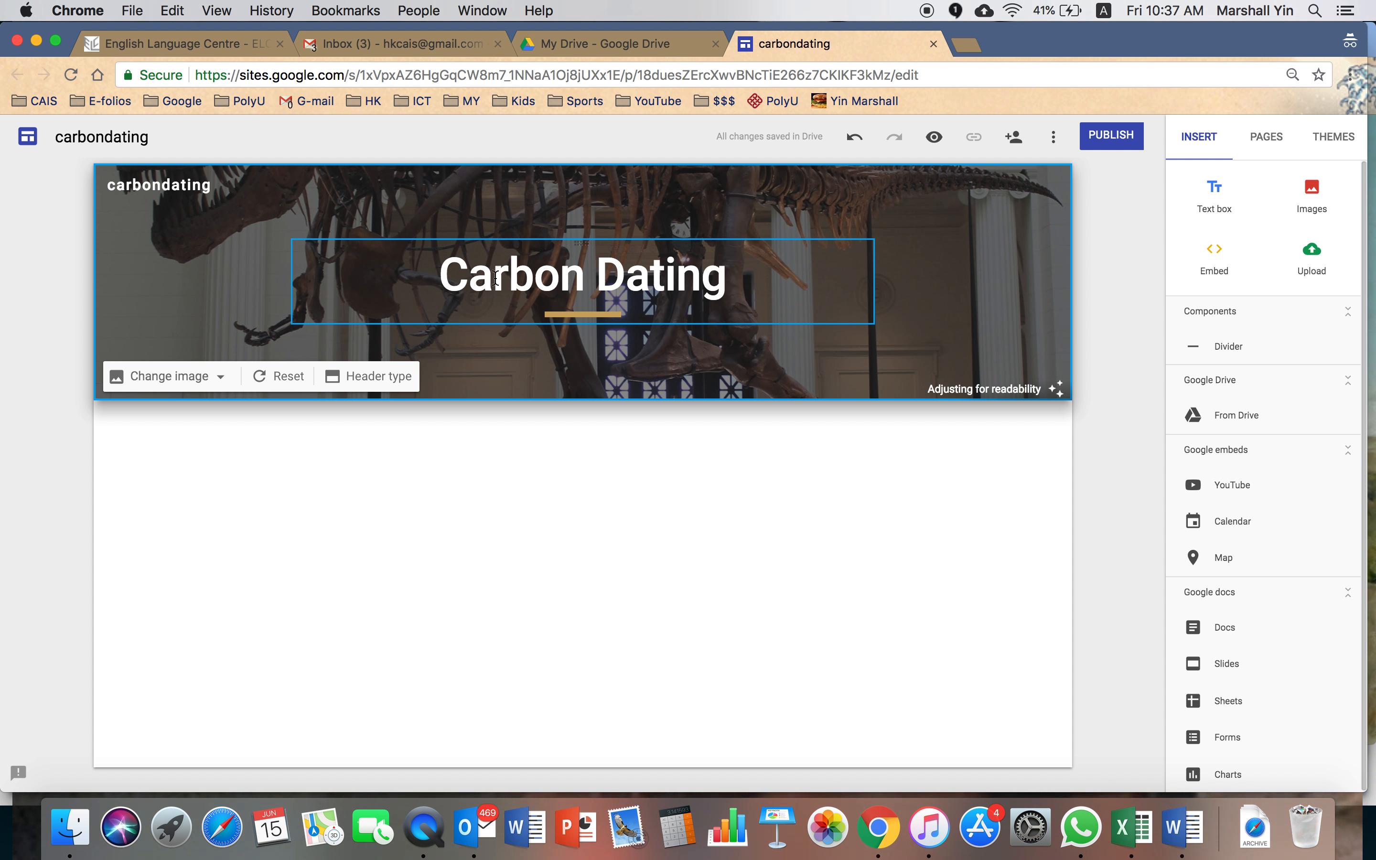
left_click(588, 450)
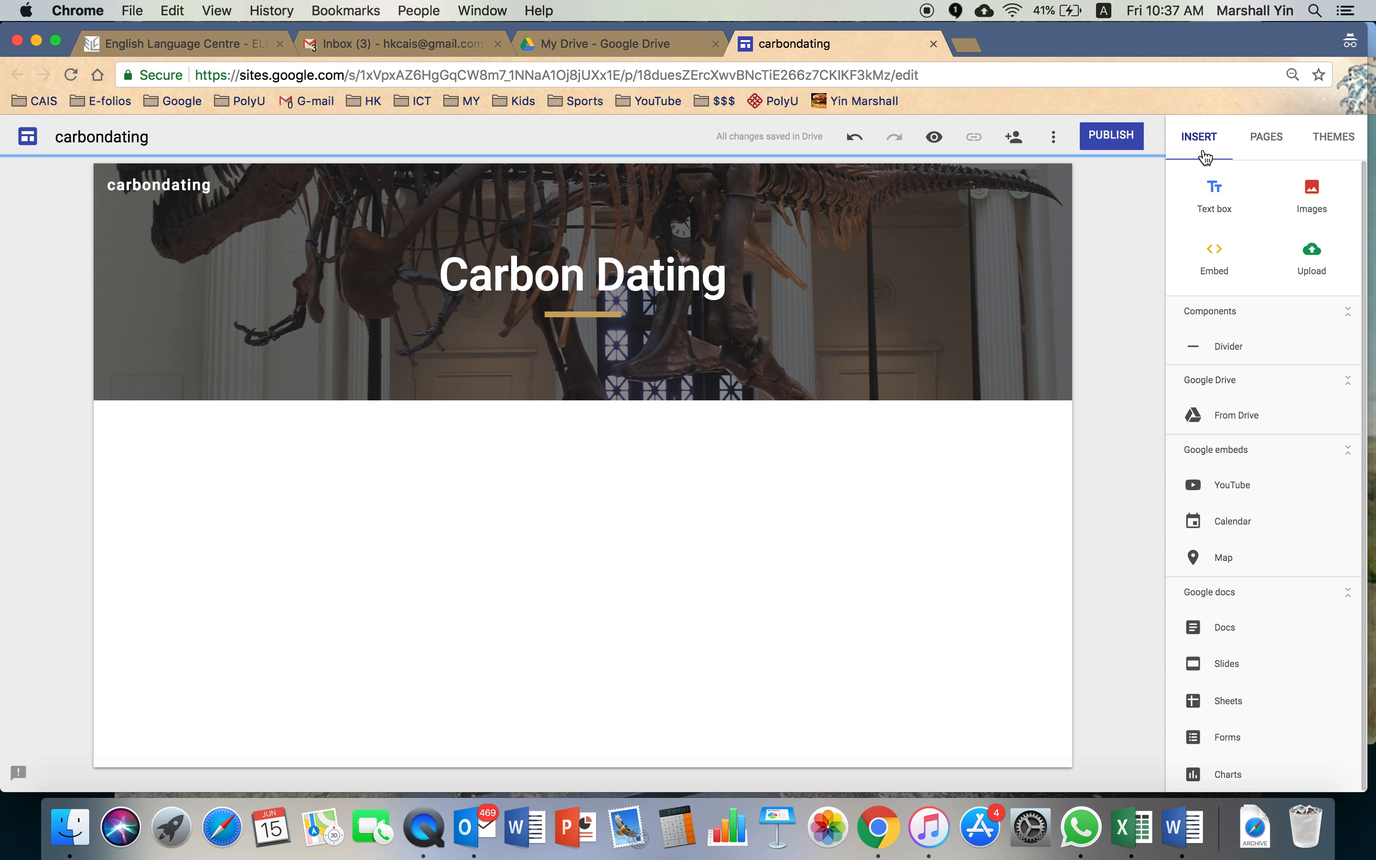
Add a text box reading "The practice of carbon dating has a long tradition, but there are many research gaps that need to be considered."
left_click(1217, 205)
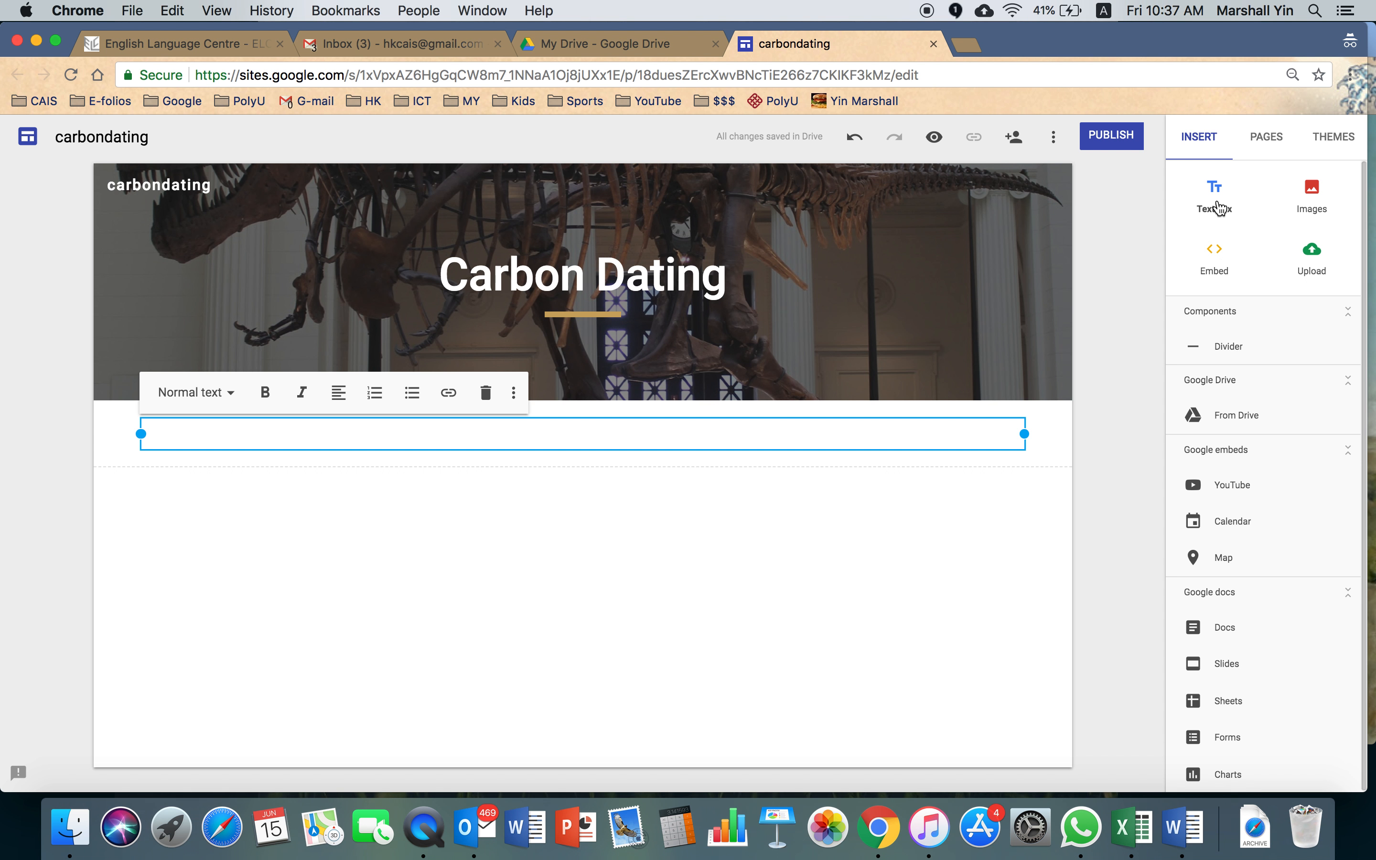
type("The")
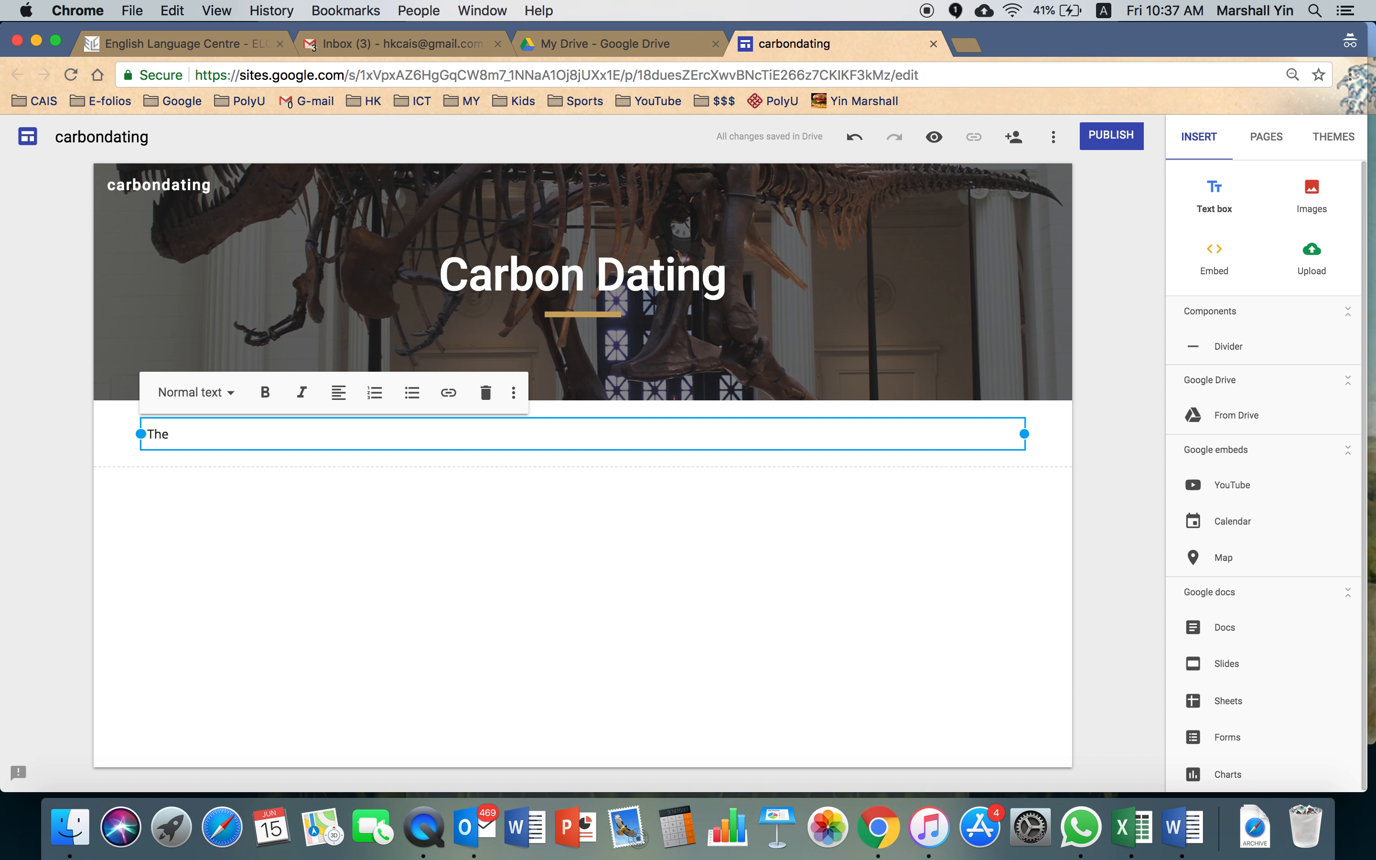
type(" practice o")
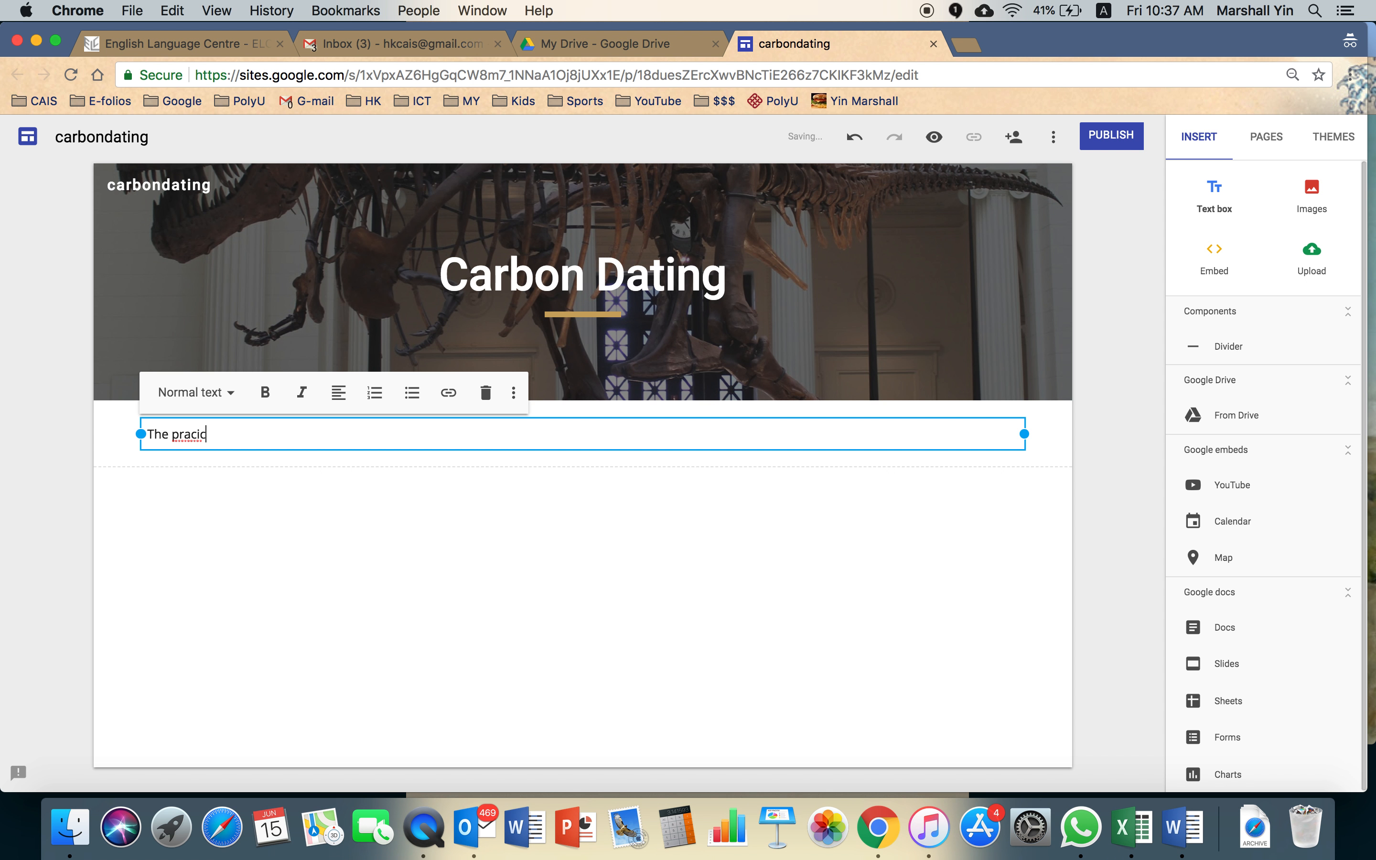
type("f Ca")
key("BackSpace")
key("BackSpace")
type("carbon d")
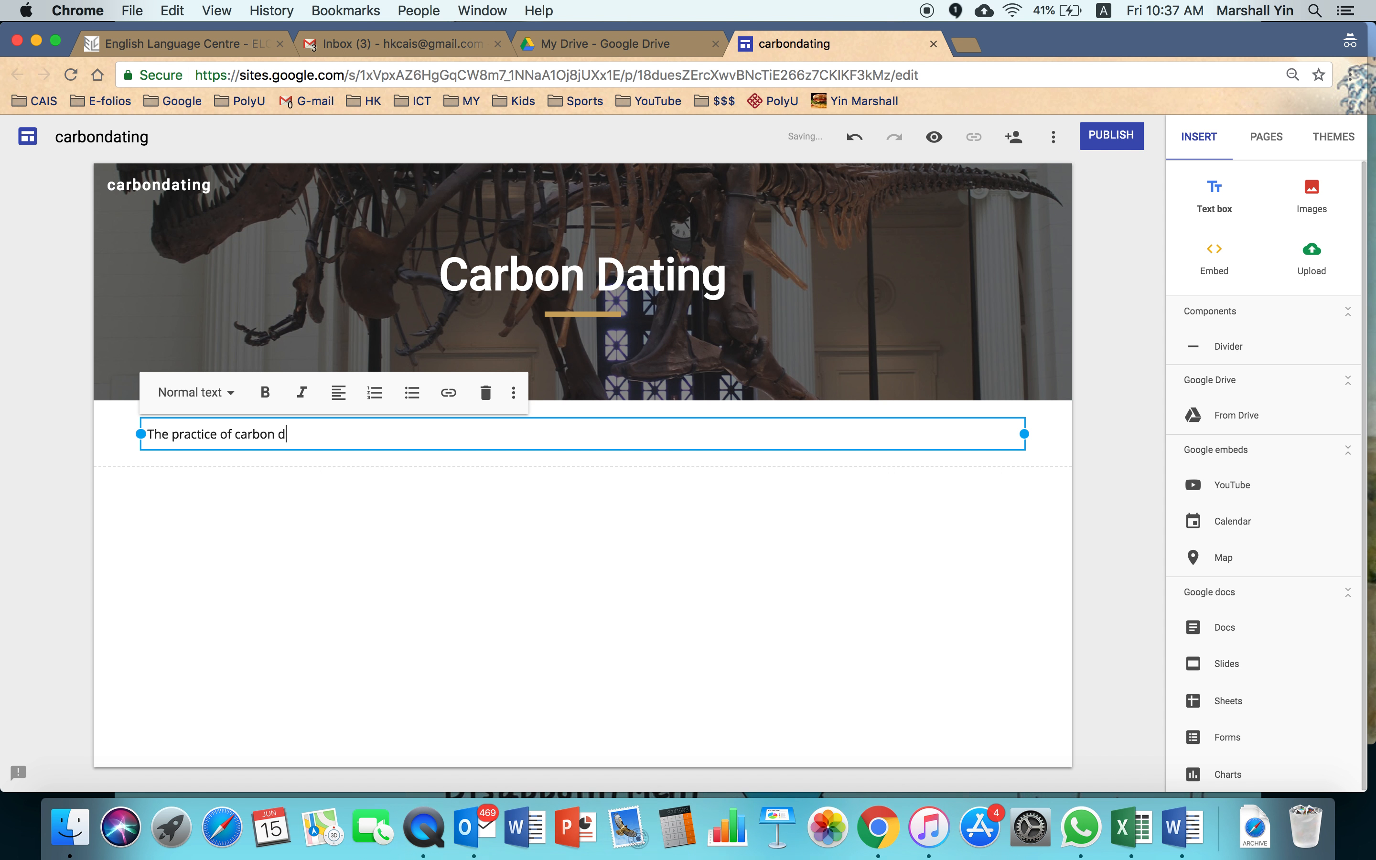
type("ating has a long traditio")
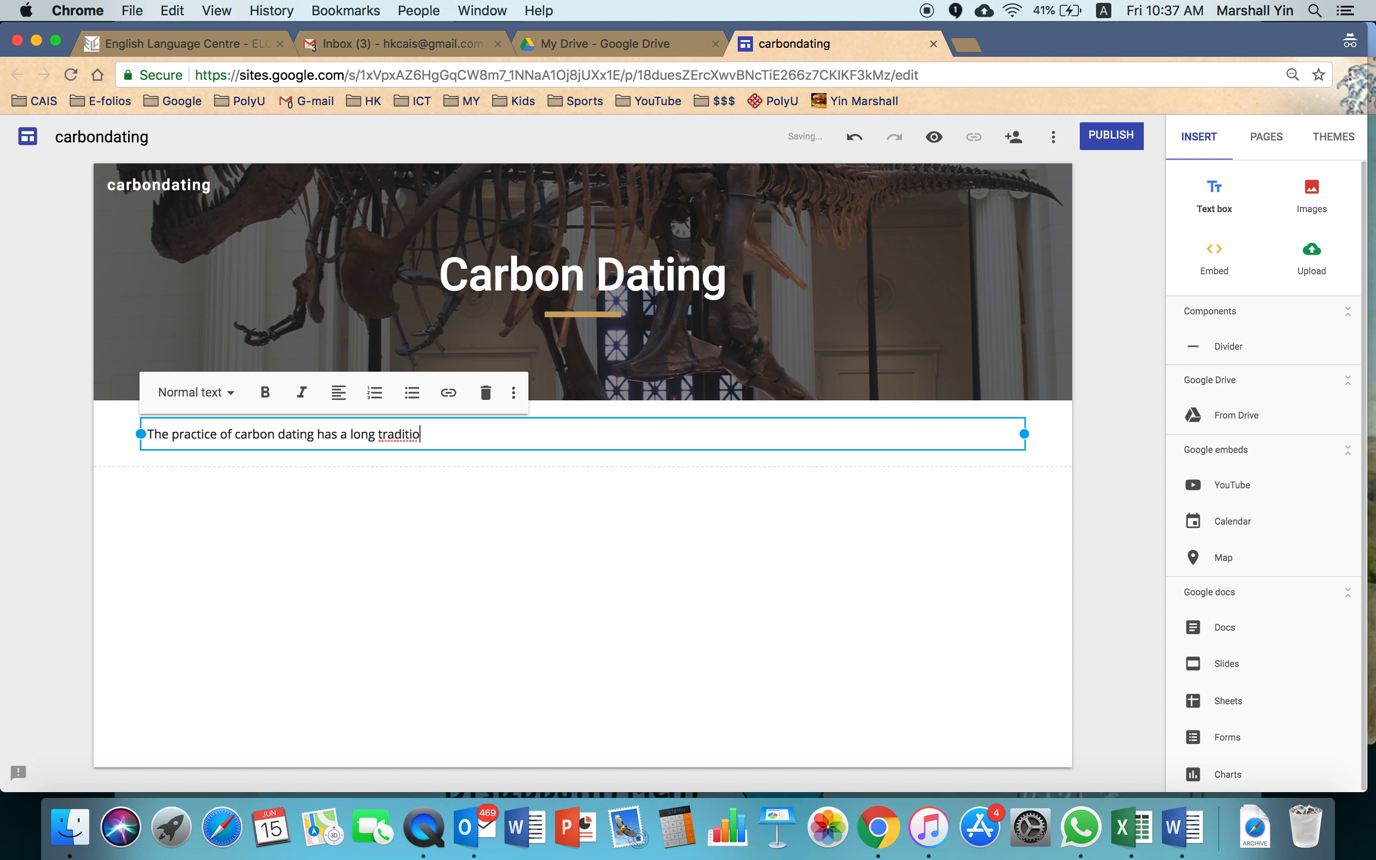
type("n, but there are many research ")
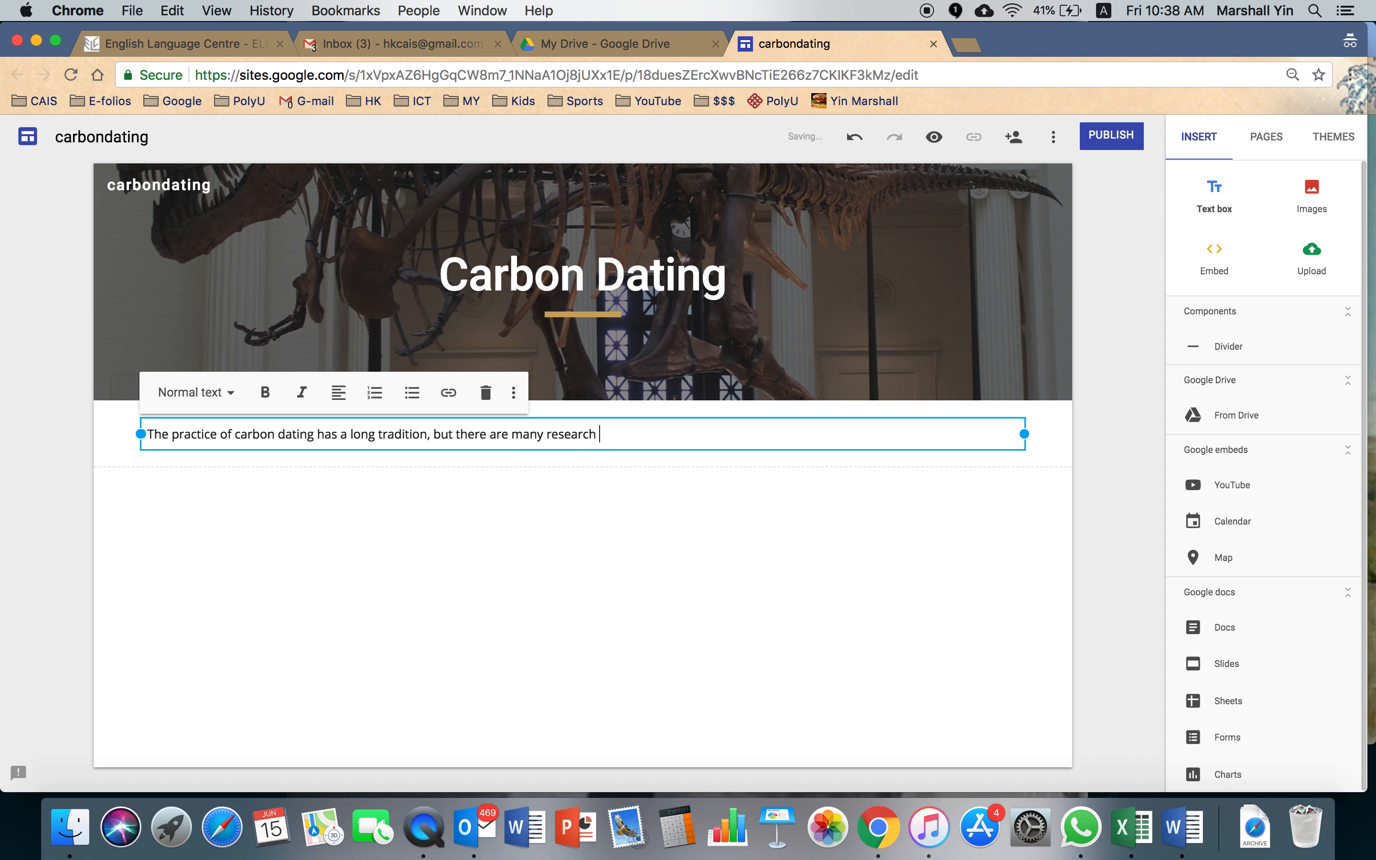
type("gaps that need to be considered.")
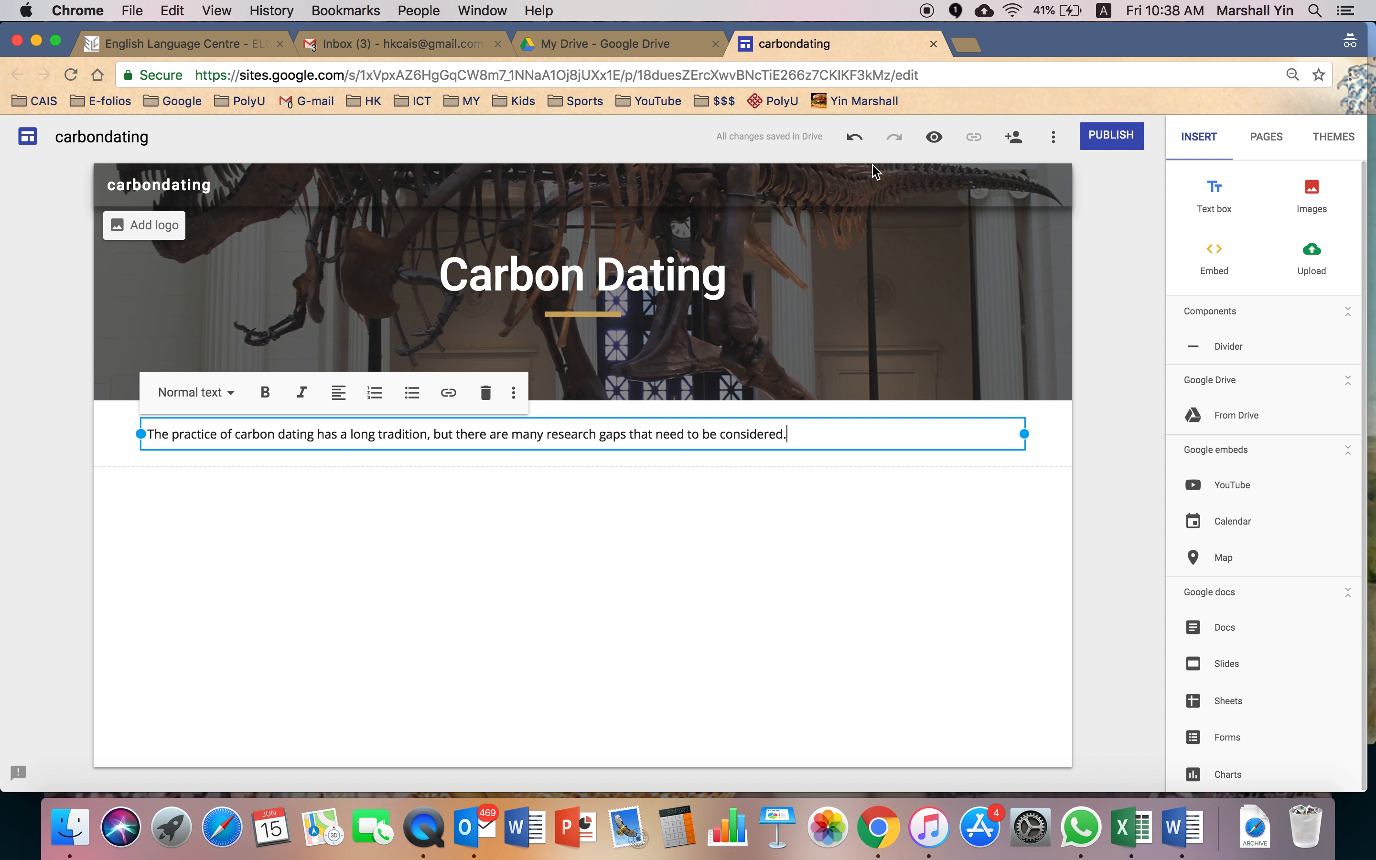
left_click(228, 394)
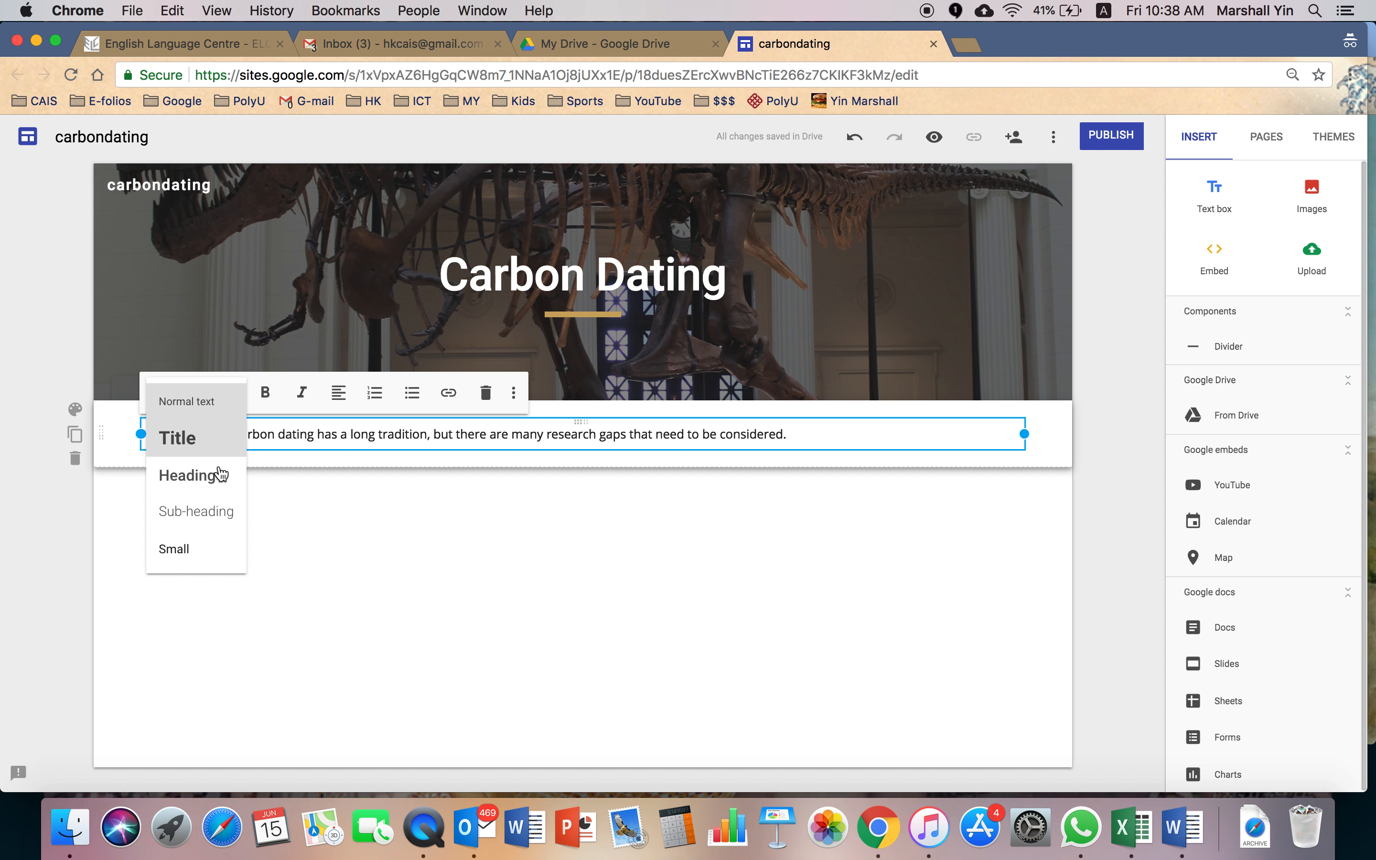
left_click(293, 538)
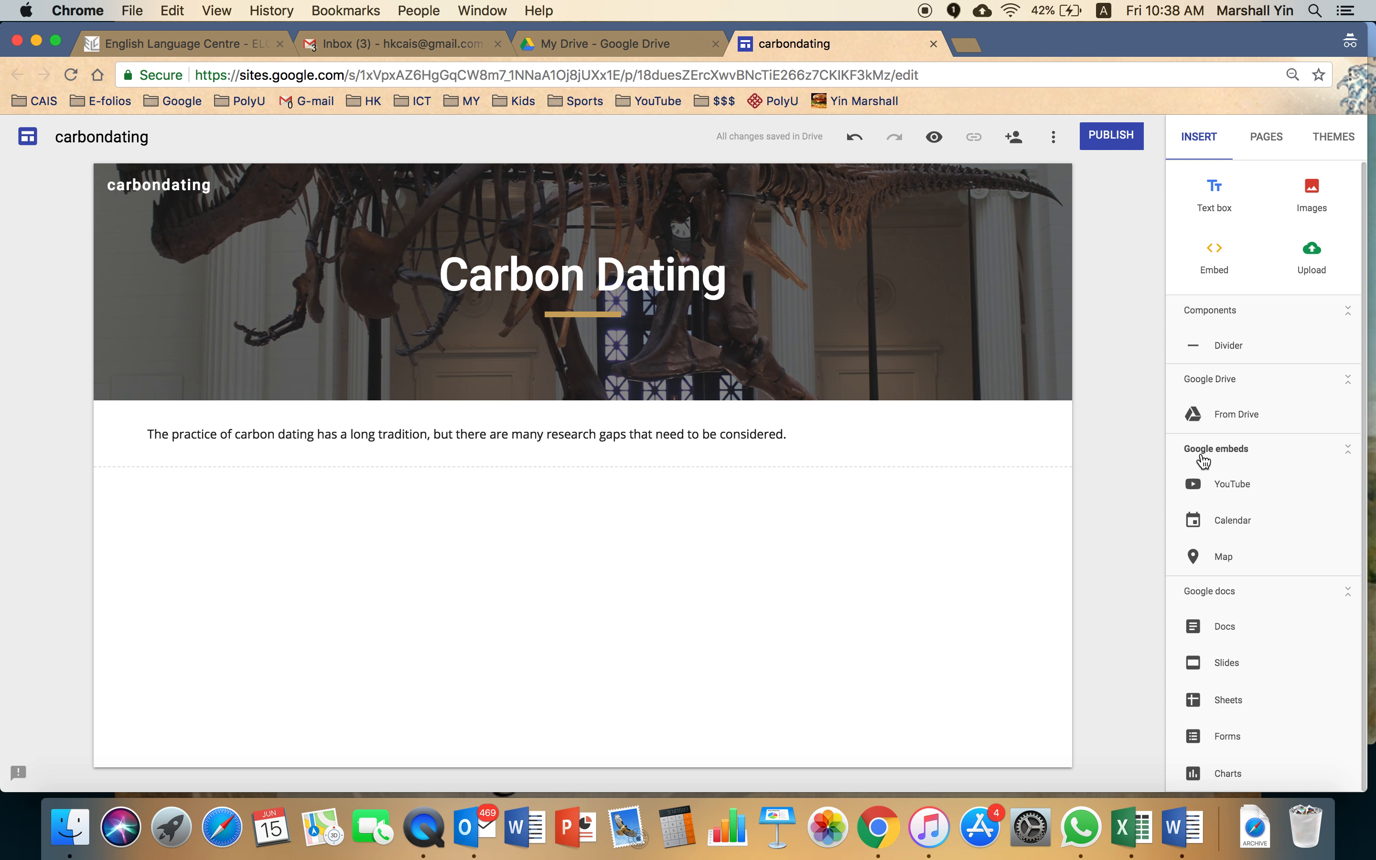
Start embedding a YouTube video and search for "carbon dating and controversies"
left_click(1234, 484)
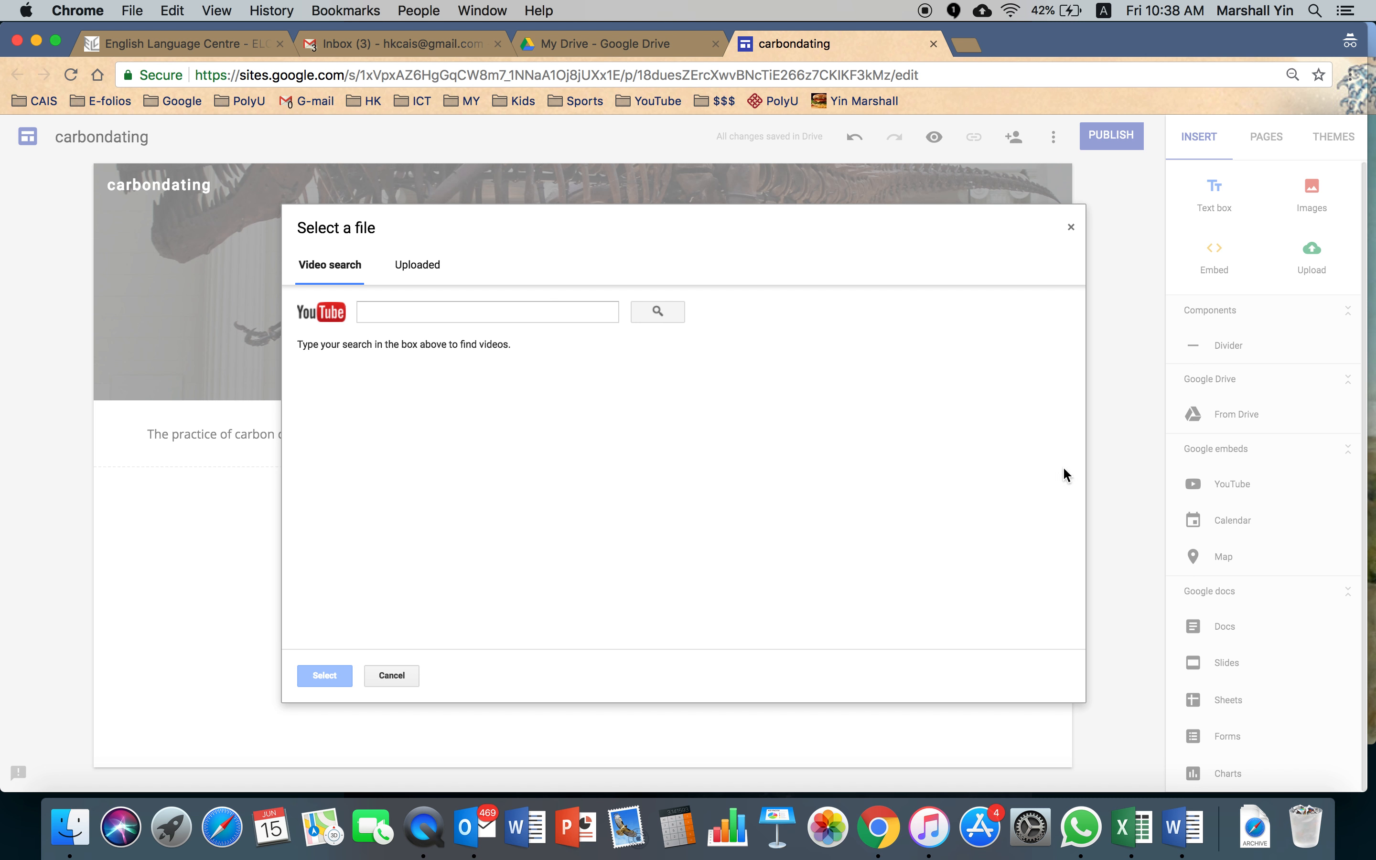
left_click(550, 310)
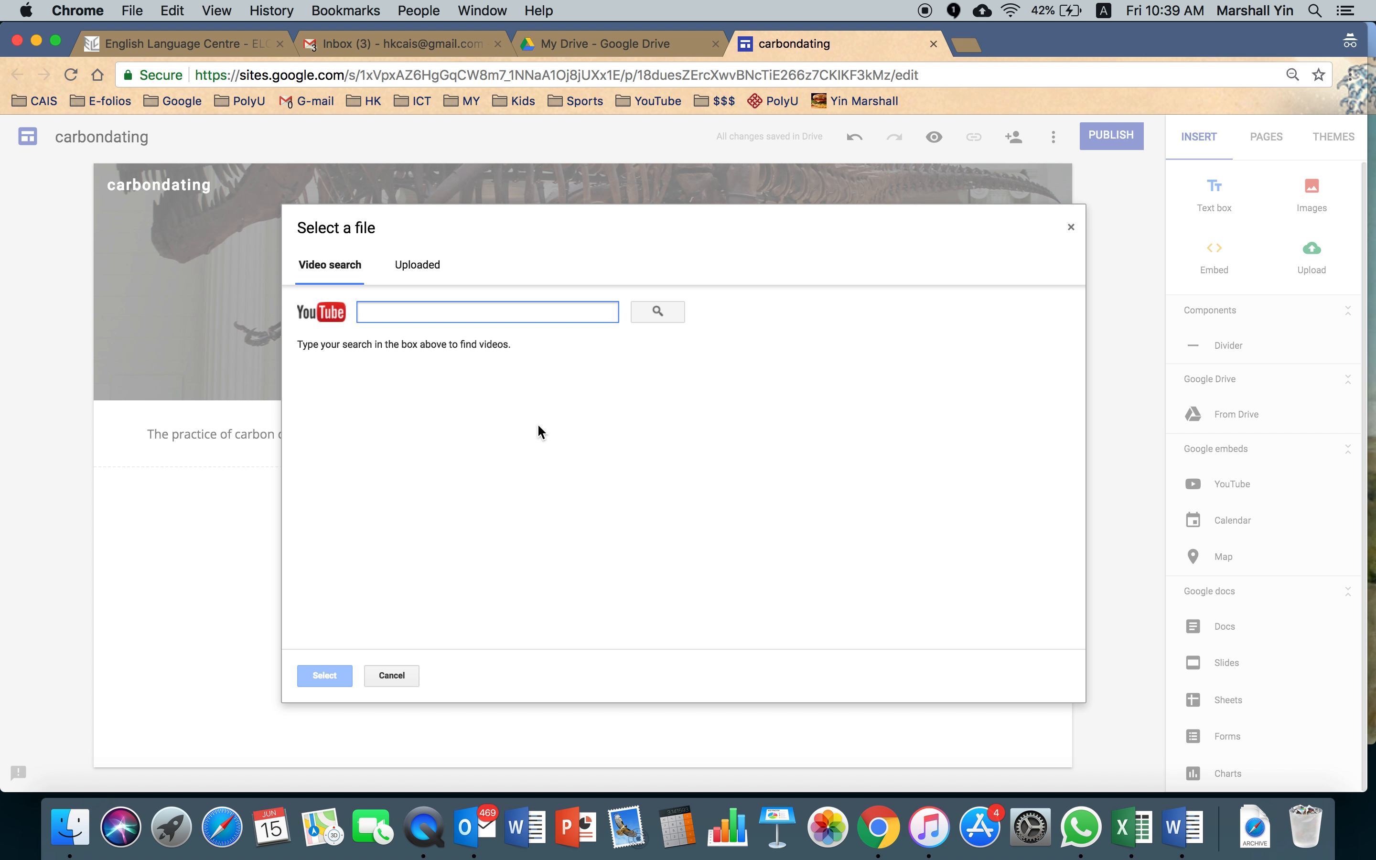
type("carbon dat")
key("BackSpace")
type("ating an")
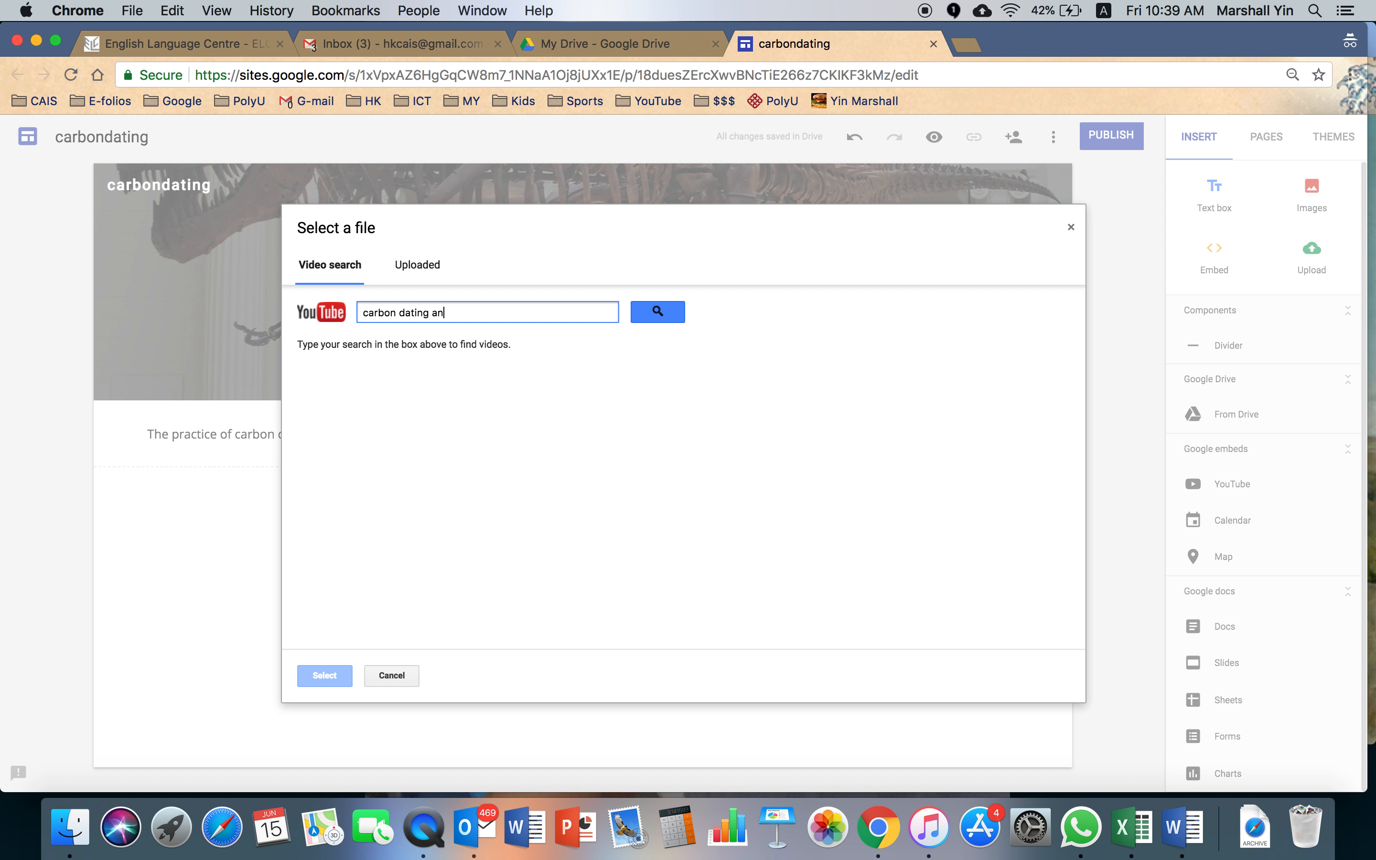
type("d controversies")
left_click(671, 318)
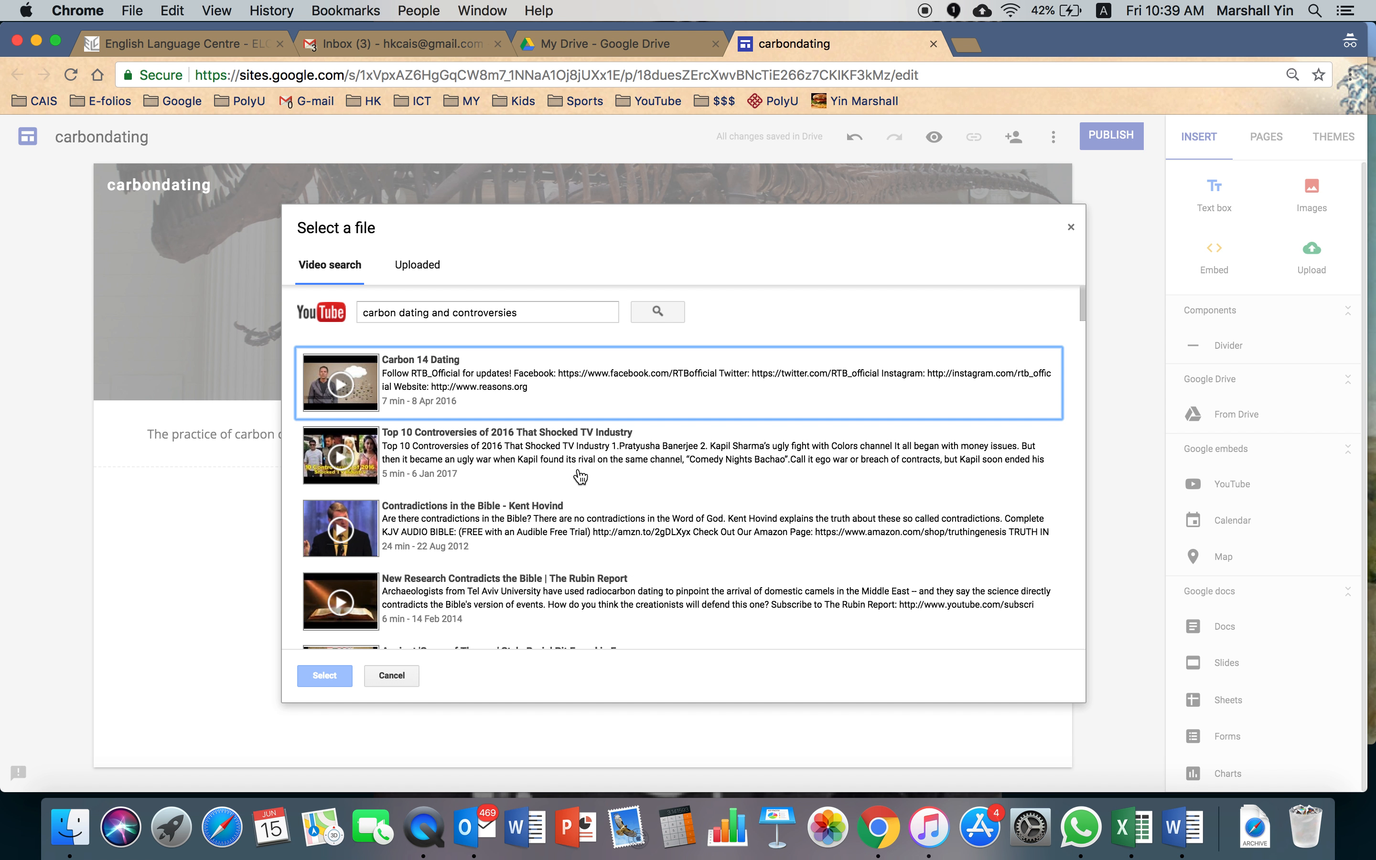
Insert the "Carbon 14 Dating" video from the search results below the text
scroll(597, 481, "down", 3)
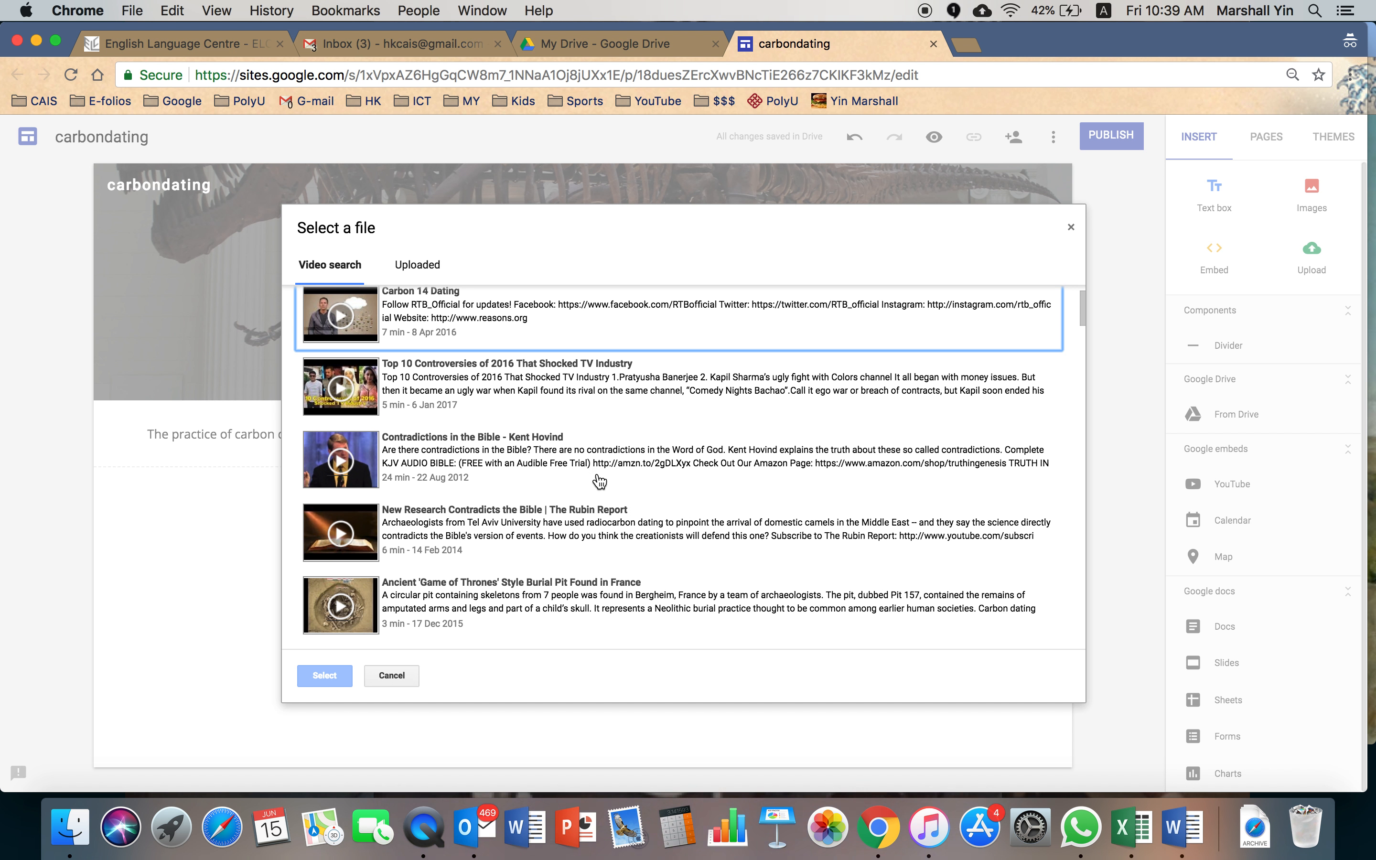
scroll(599, 482, "down", 1)
scroll(599, 481, "down", 1)
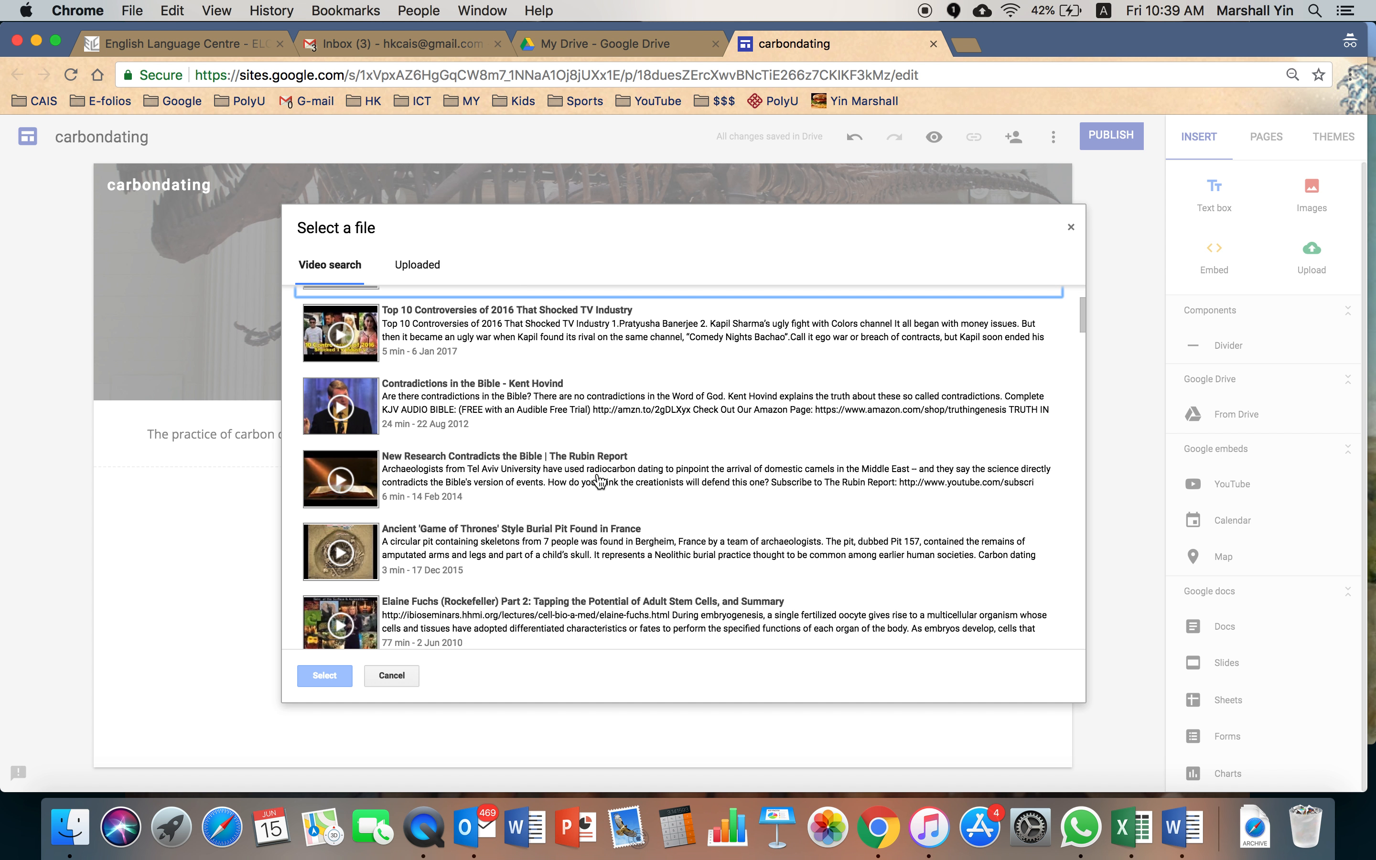
scroll(599, 481, "down", 6)
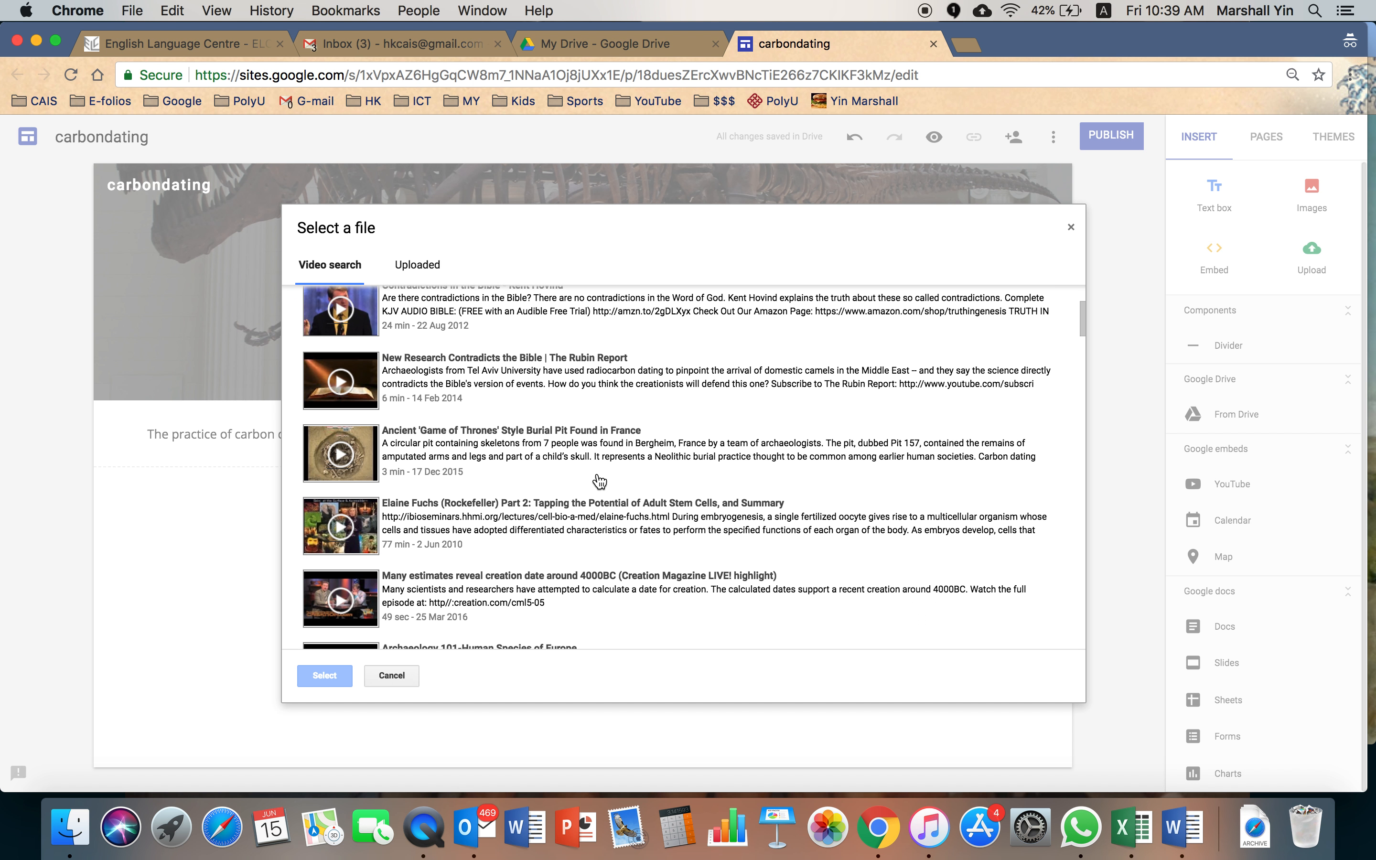
scroll(600, 481, "up", 9)
scroll(599, 480, "up", 1)
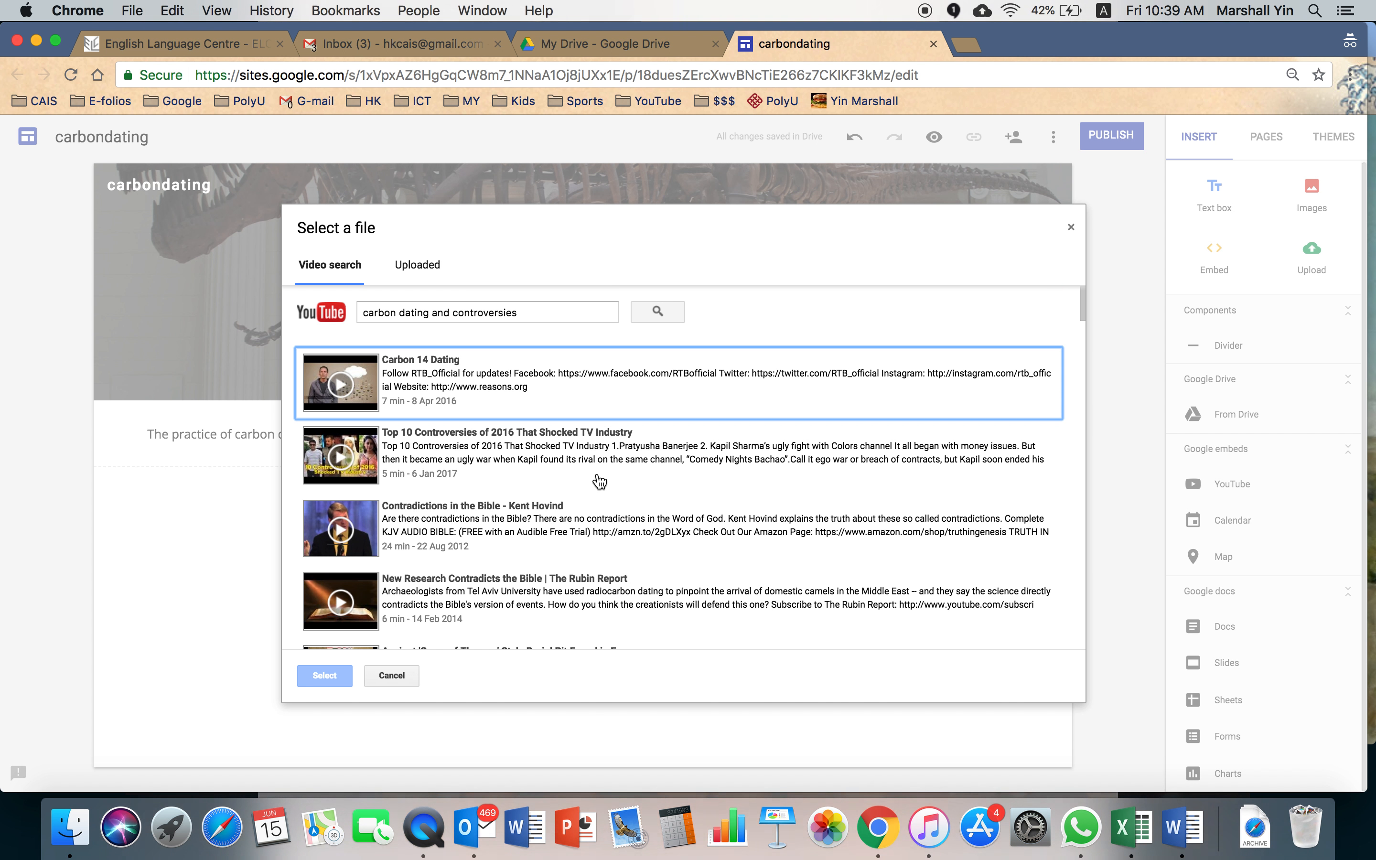
left_click(427, 380)
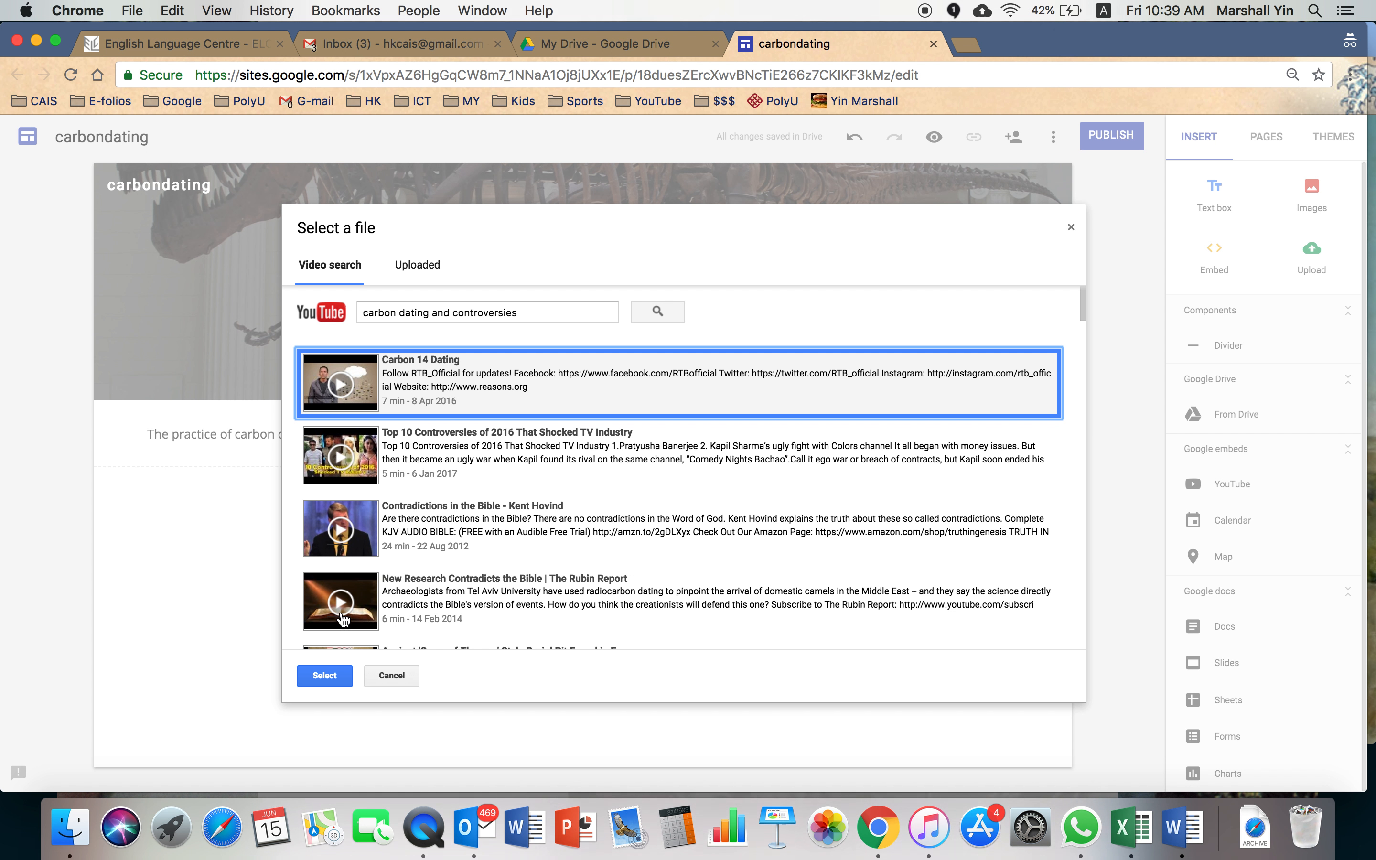
left_click(325, 675)
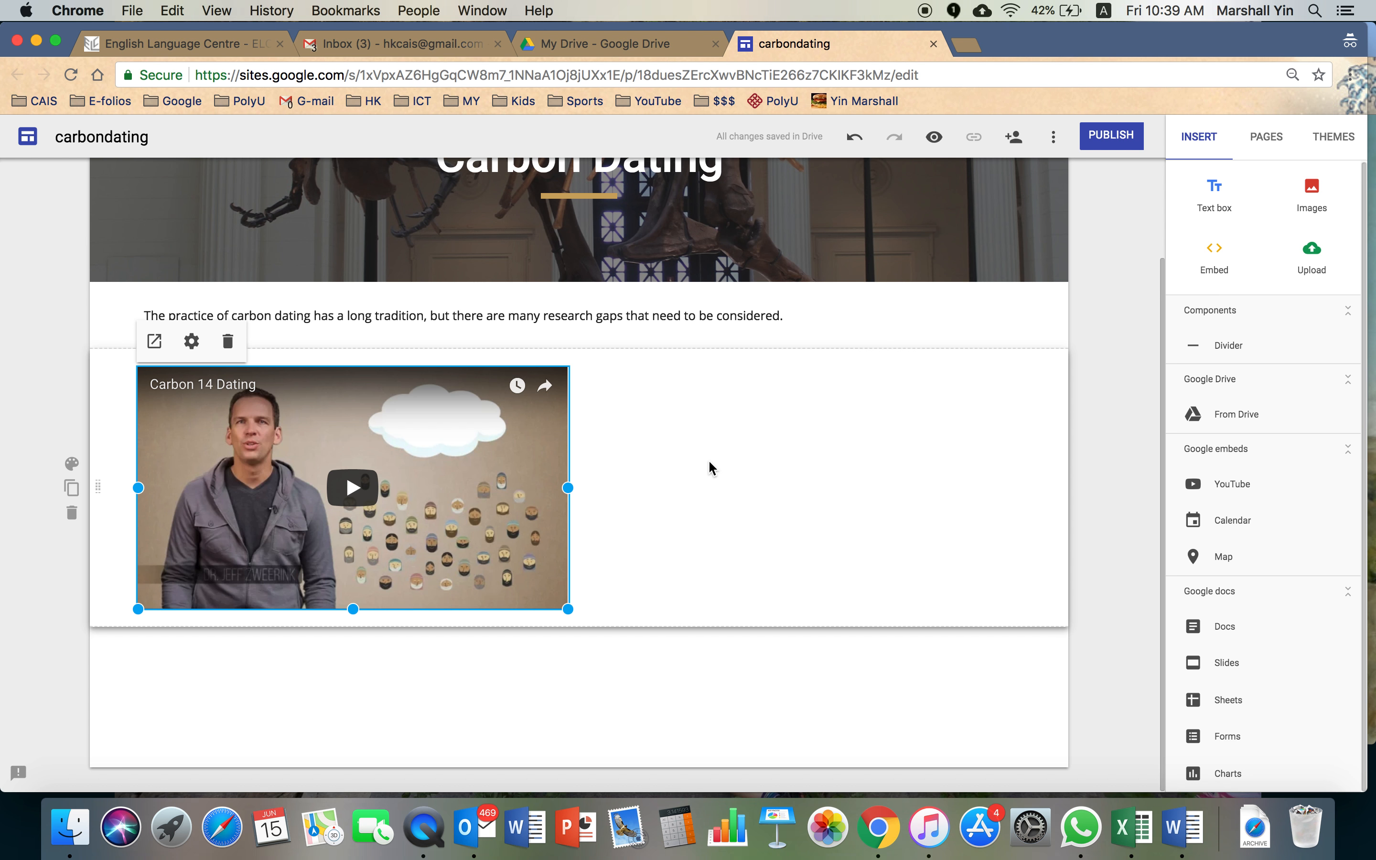
scroll(776, 484, "up", 3)
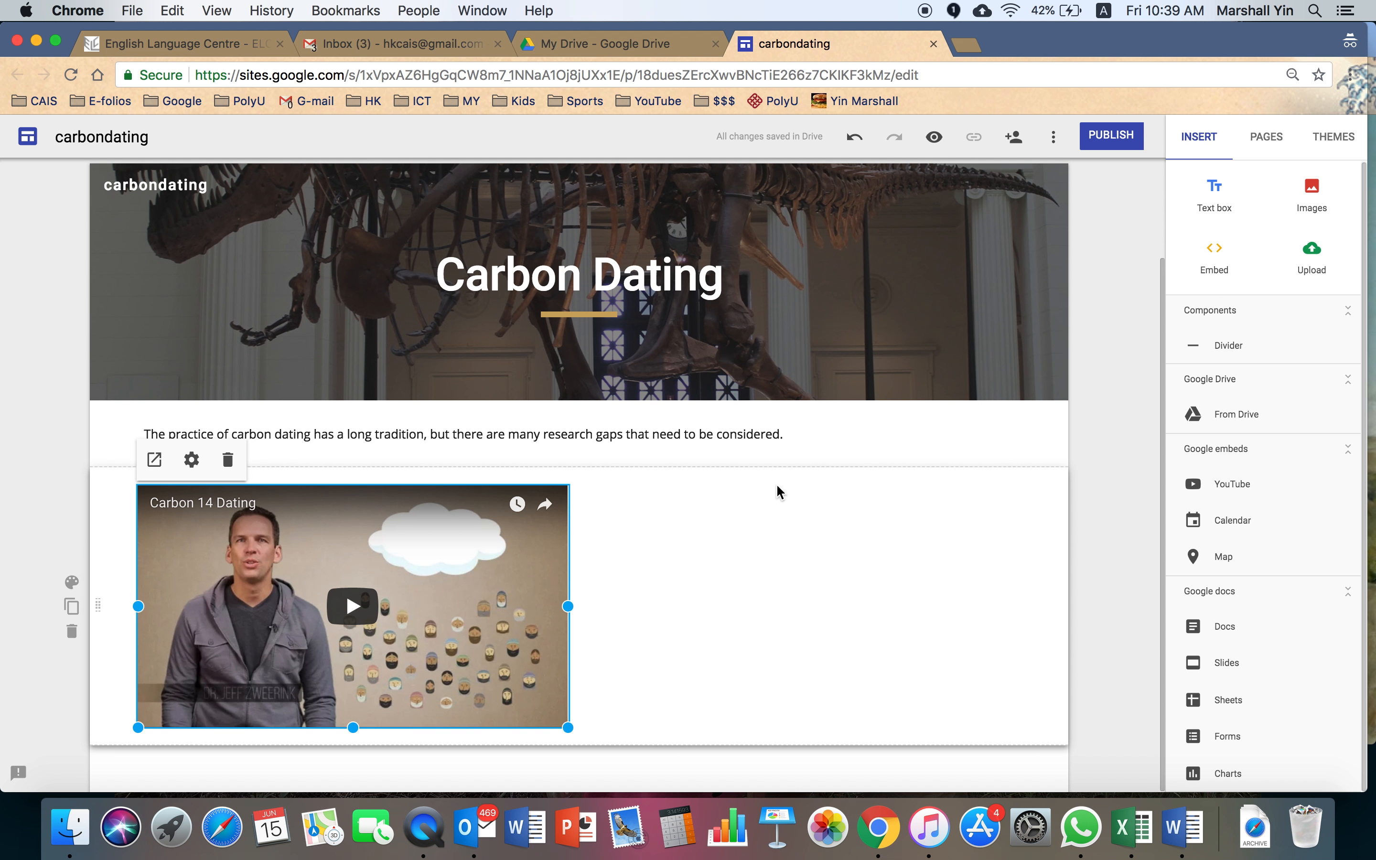
scroll(777, 486, "down", 3)
scroll(778, 487, "up", 1)
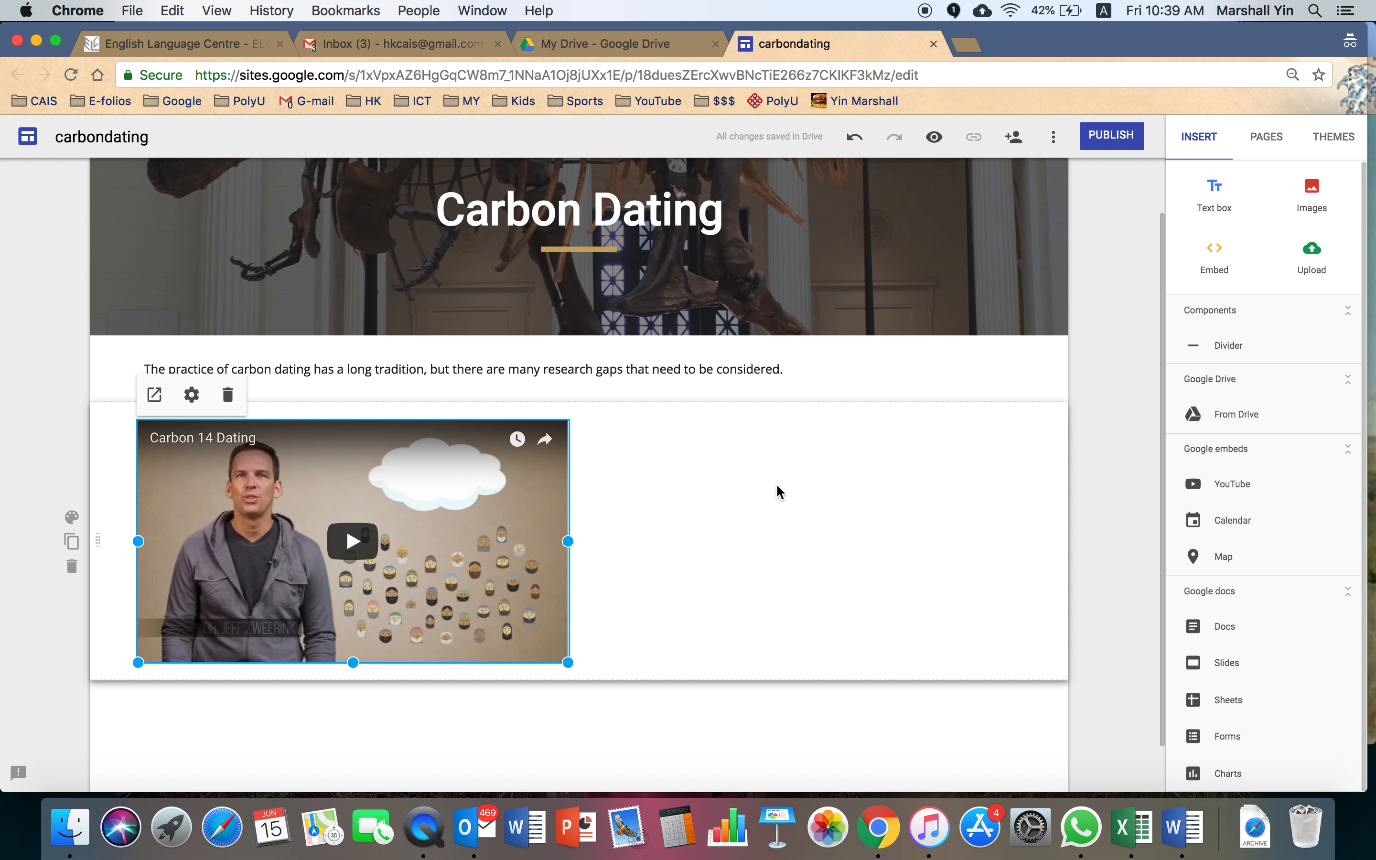
scroll(777, 492, "up", 2)
scroll(777, 492, "down", 3)
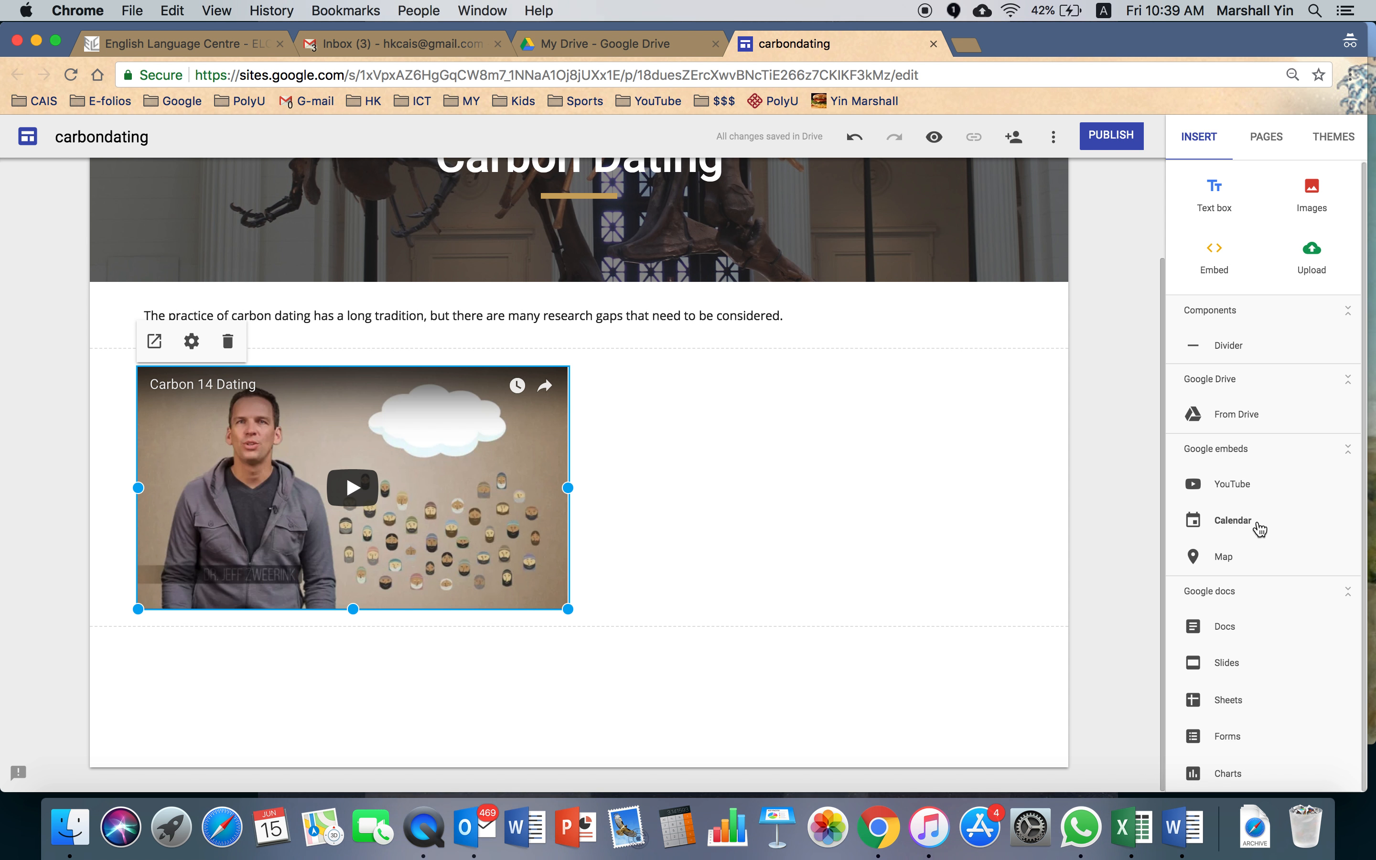
scroll(1259, 526, "down", 1)
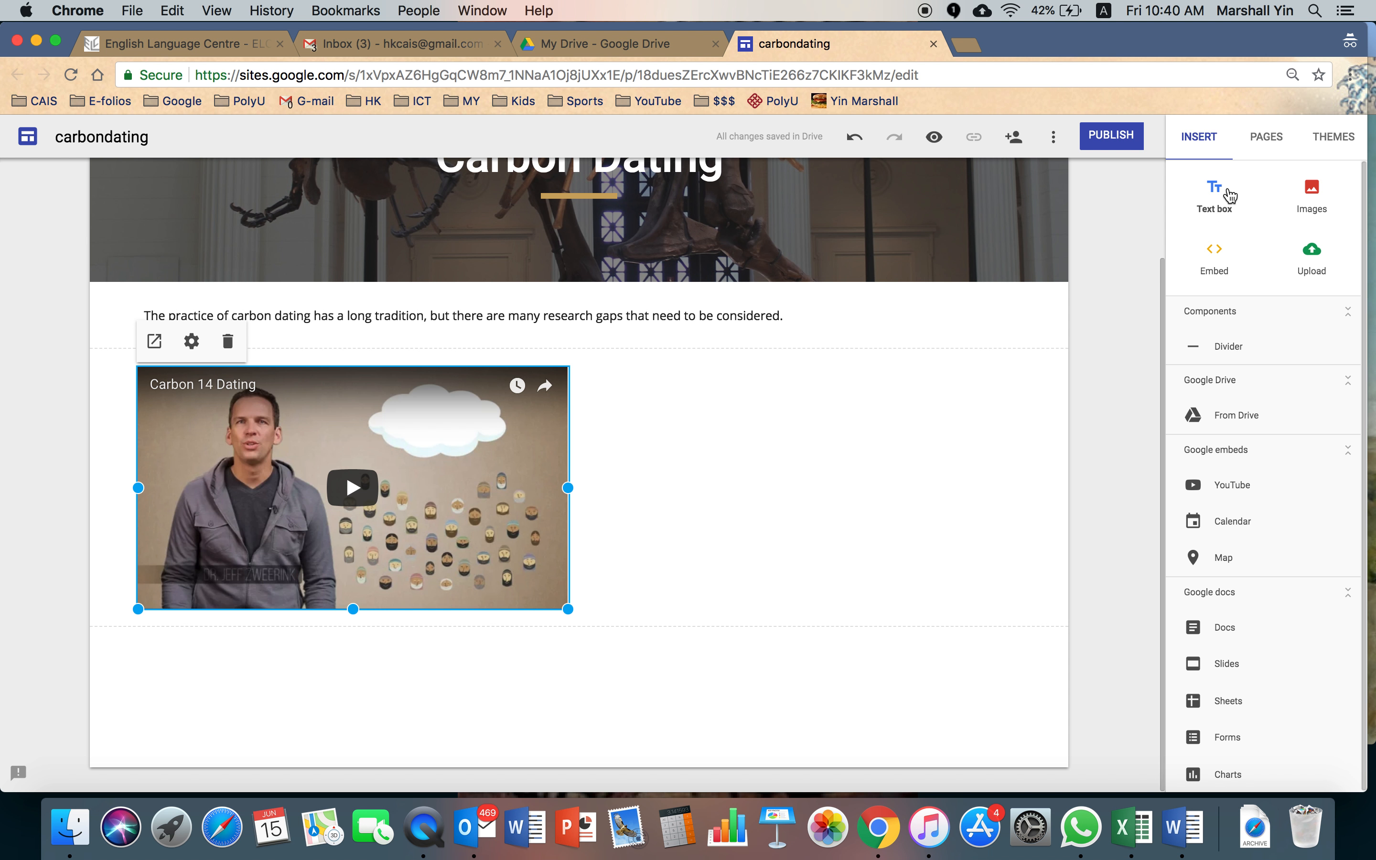
Start inserting an image into the page next to the embedded video
left_click(1313, 193)
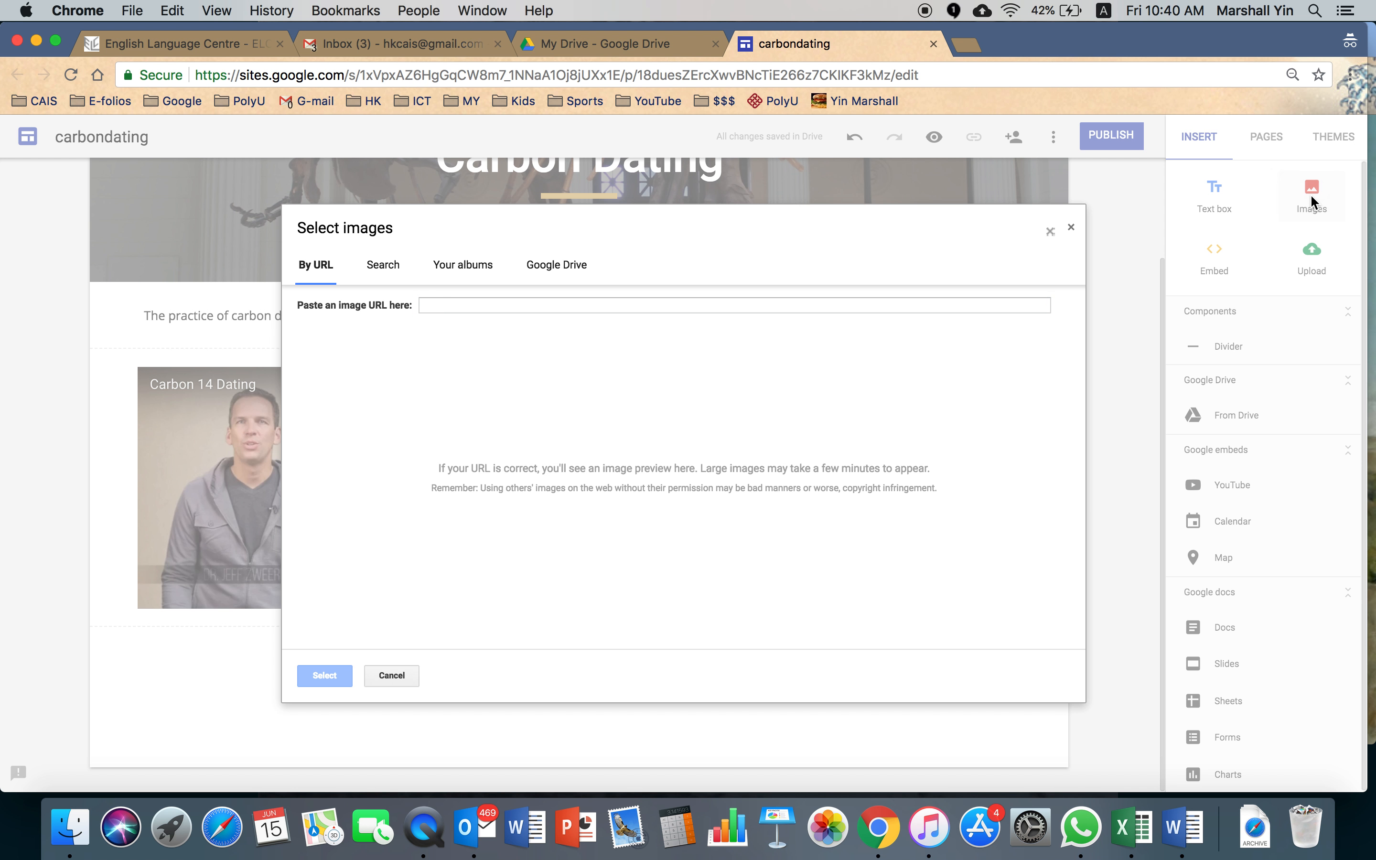
left_click(663, 304)
type("carbon dating")
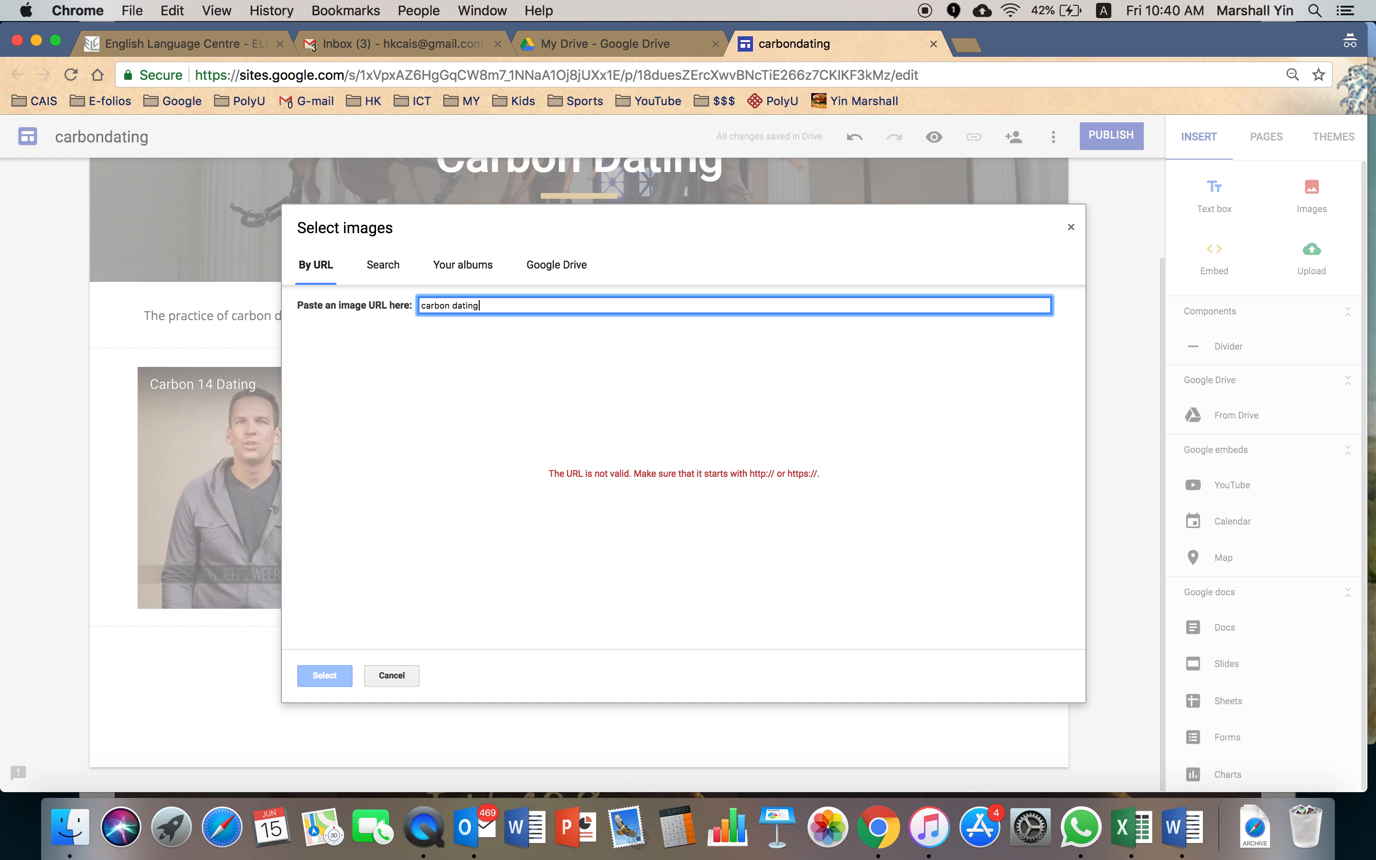
key("BackSpace")
key("BackSpace")
key("BackSpace")
key("BackSpace")
key("BackSpace")
key("BackSpace")
key("BackSpace")
key("BackSpace")
key("BackSpace")
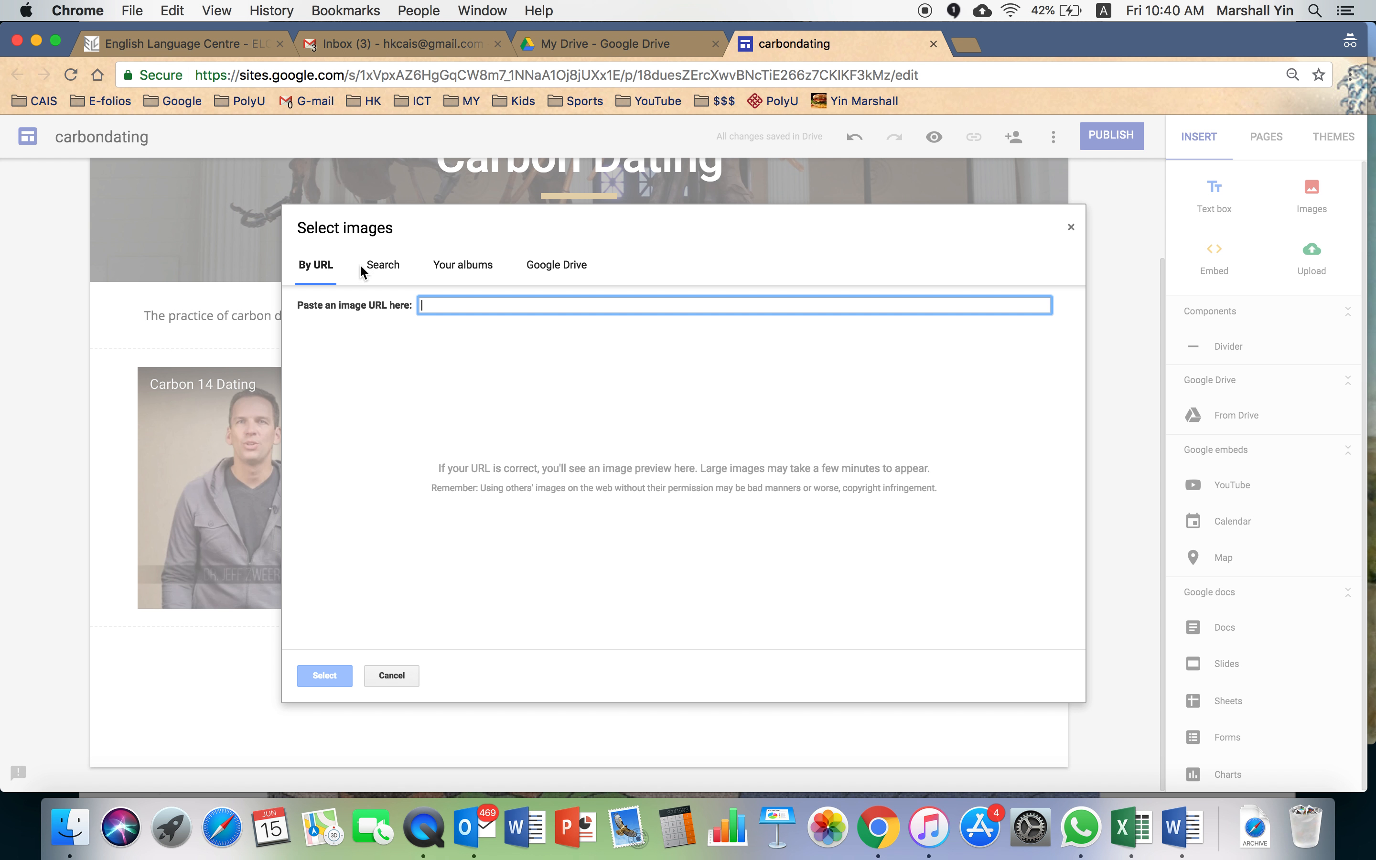
Switch from inserting by URL to an image search and search for "carbon dating"
left_click(388, 273)
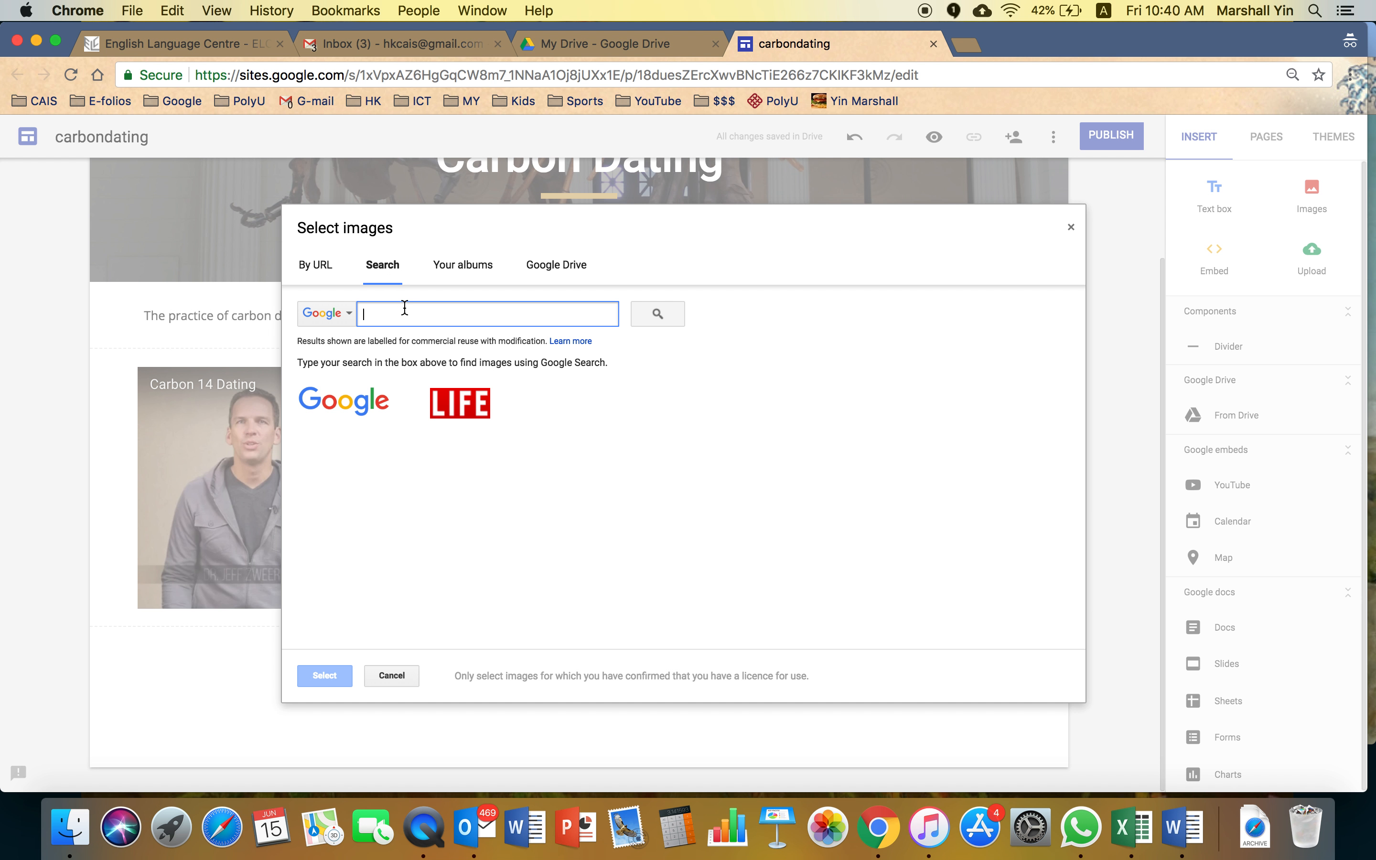
type("carbon d")
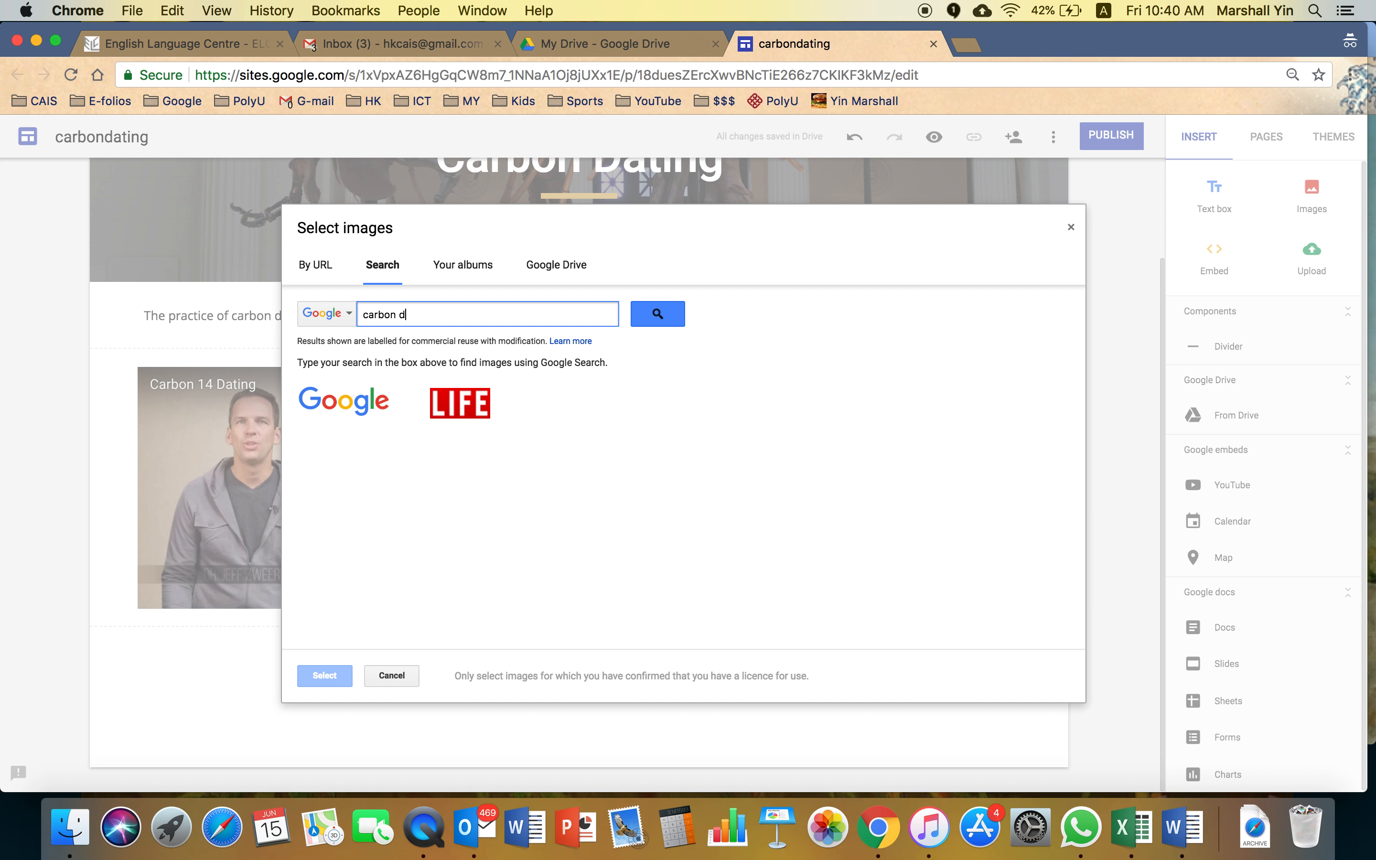
type("ating")
left_click(648, 314)
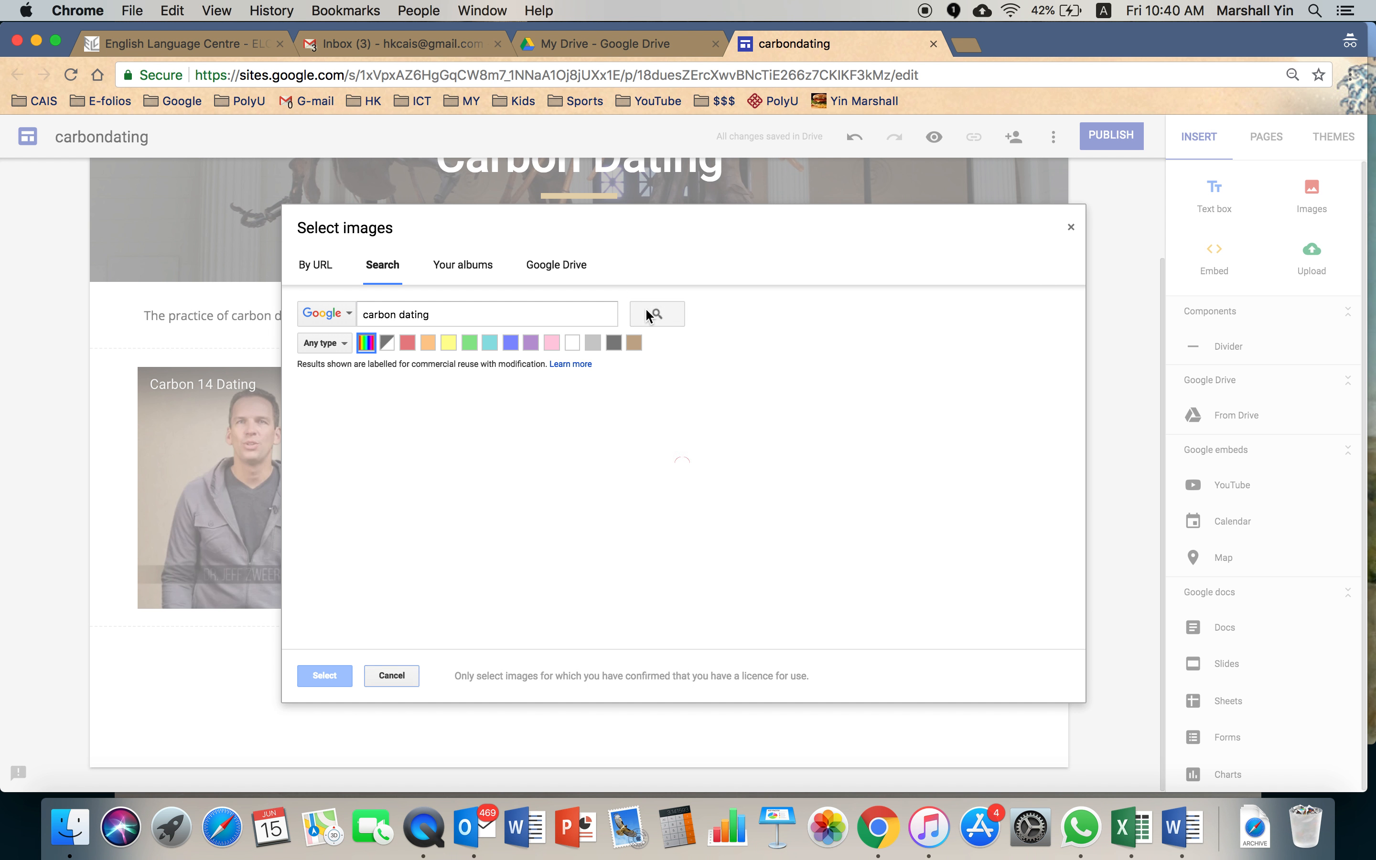
Insert the Rhünda Skull image from the search results beside the video and deselect it
scroll(705, 469, "down", 4)
scroll(706, 473, "down", 5)
scroll(707, 474, "down", 5)
scroll(707, 474, "down", 5)
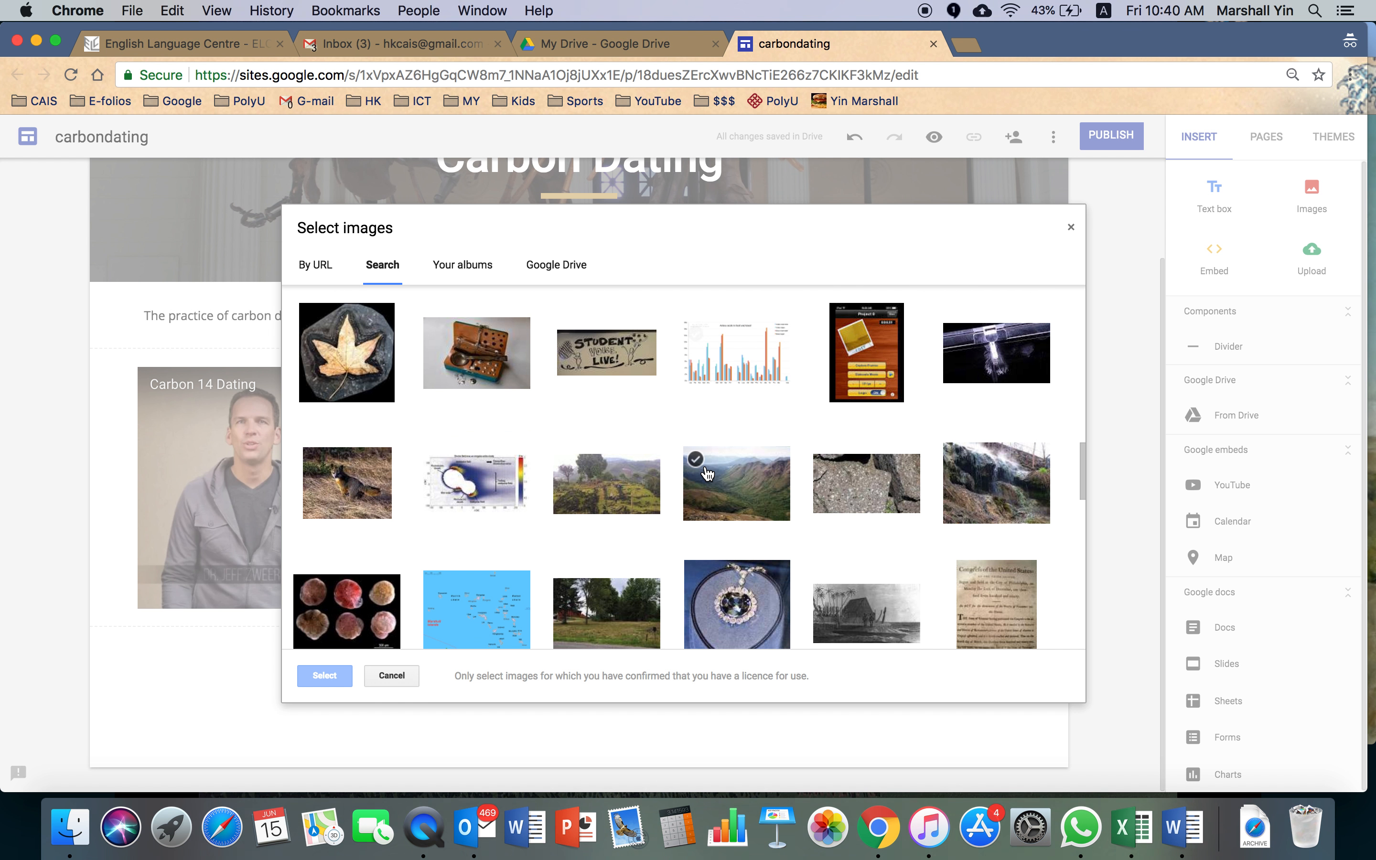
scroll(708, 473, "down", 5)
scroll(708, 473, "up", 5)
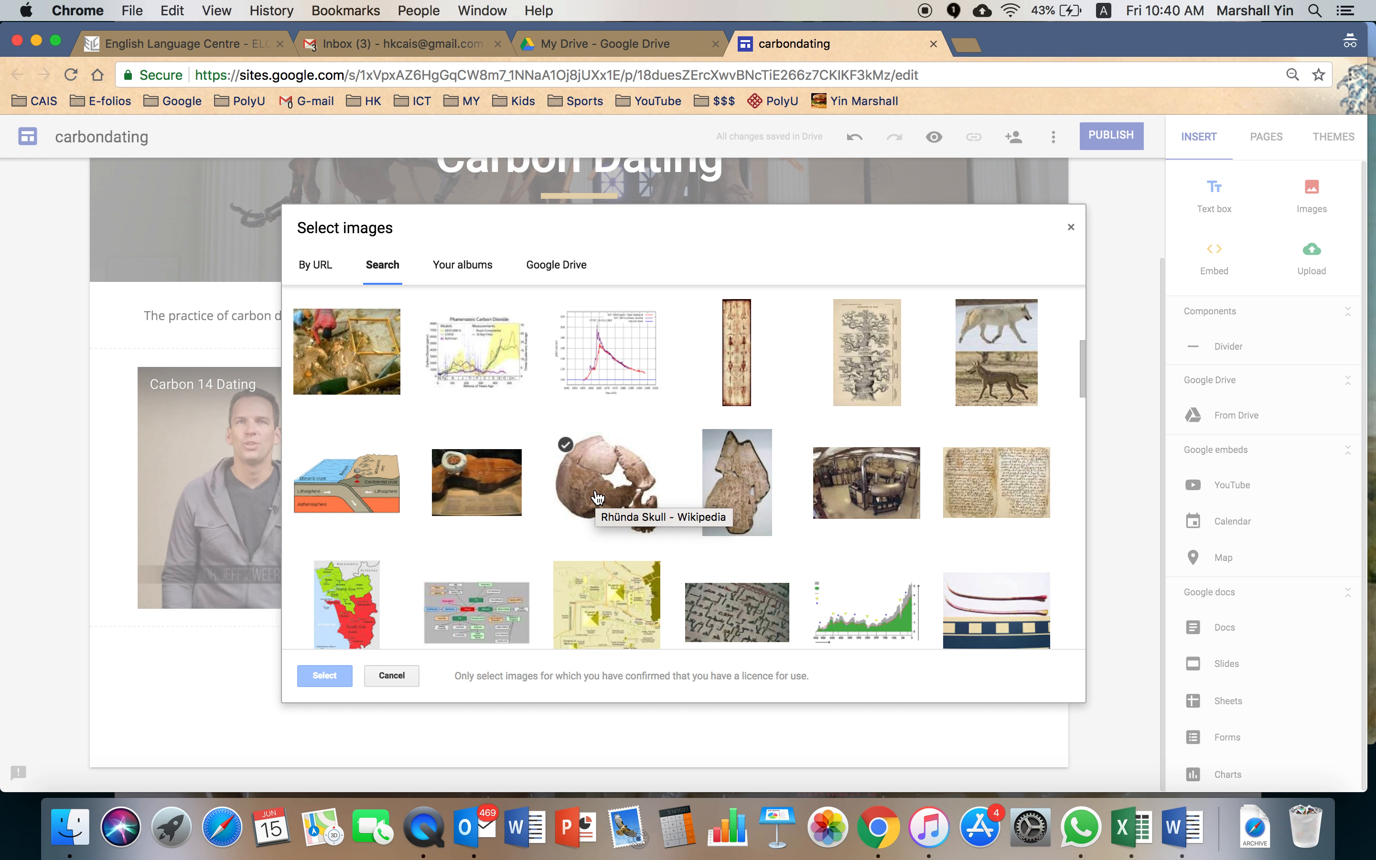
left_click(622, 487)
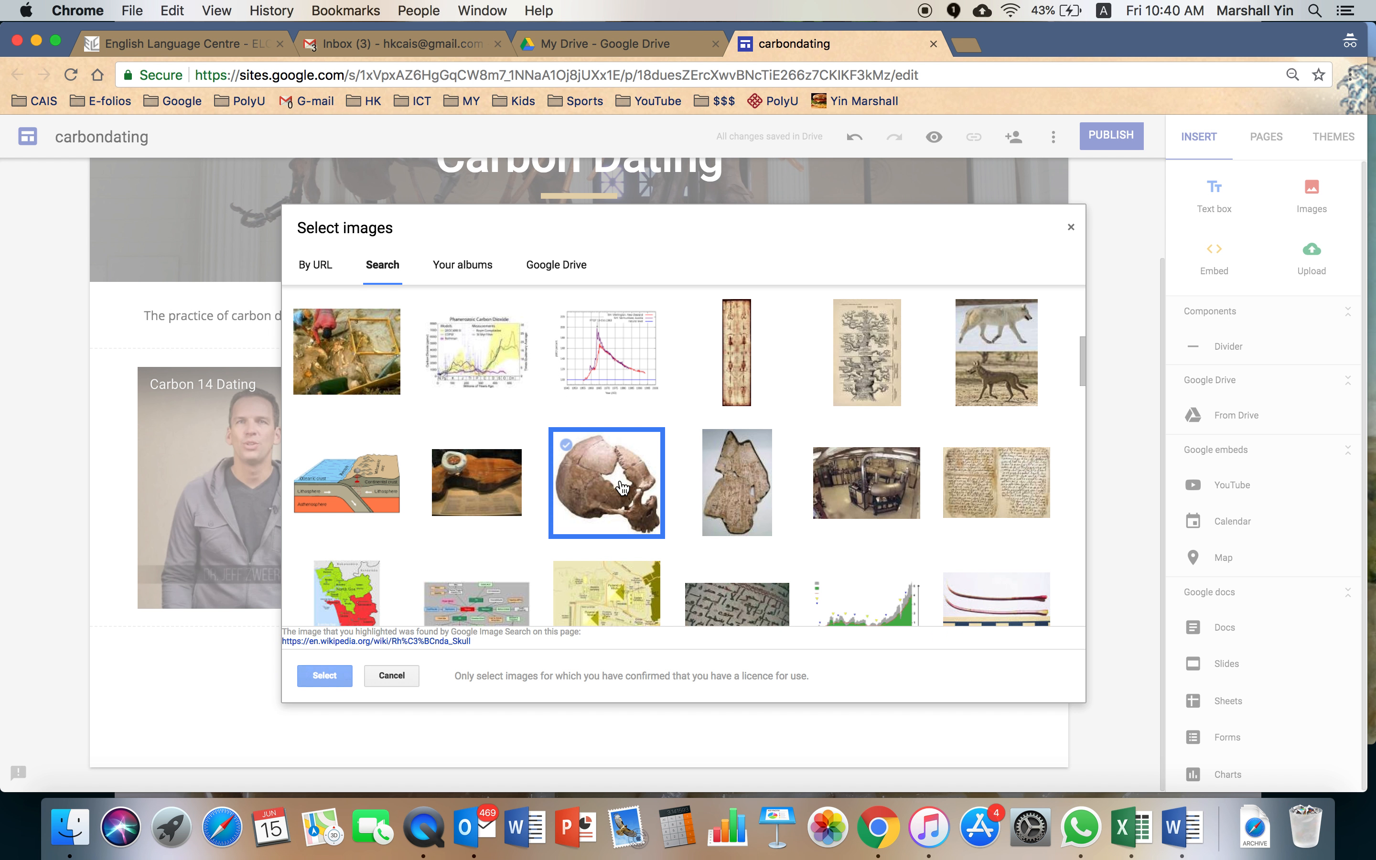
left_click(328, 683)
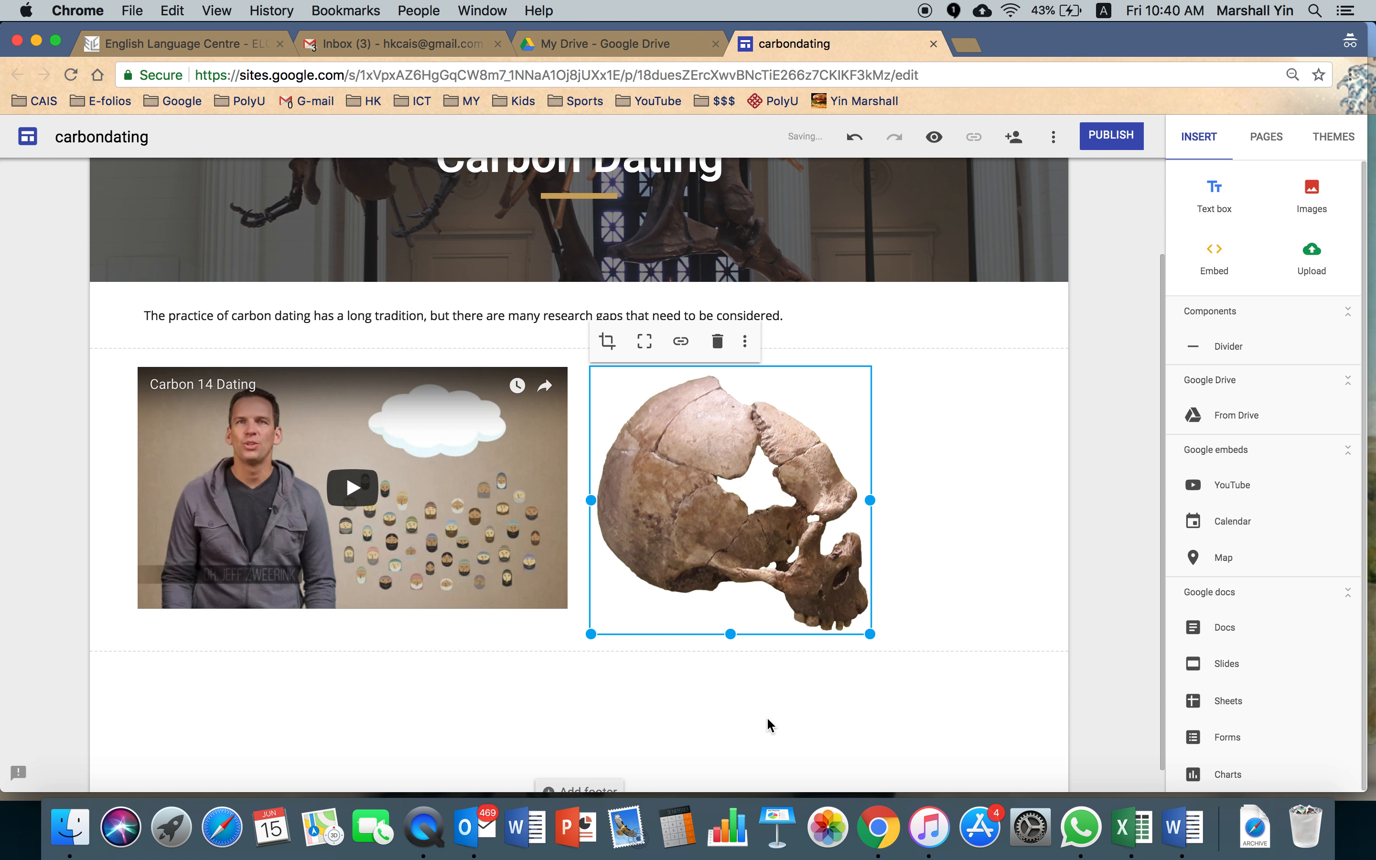
left_click(555, 705)
Select the words "carbon dating" in the introductory sentence and start adding a link to them
scroll(555, 706, "down", 1)
scroll(555, 705, "up", 2)
scroll(555, 705, "up", 3)
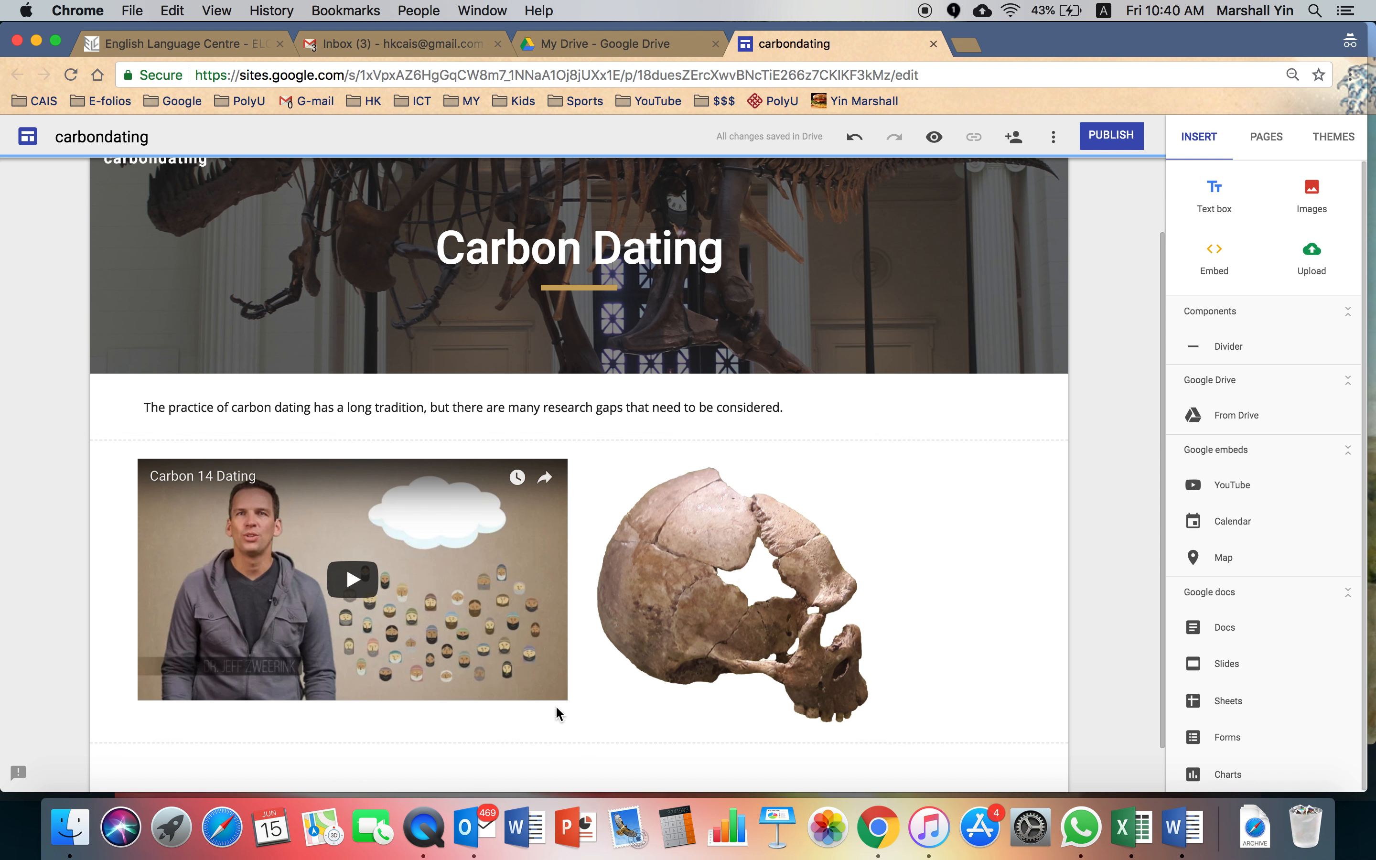
scroll(556, 708, "up", 1)
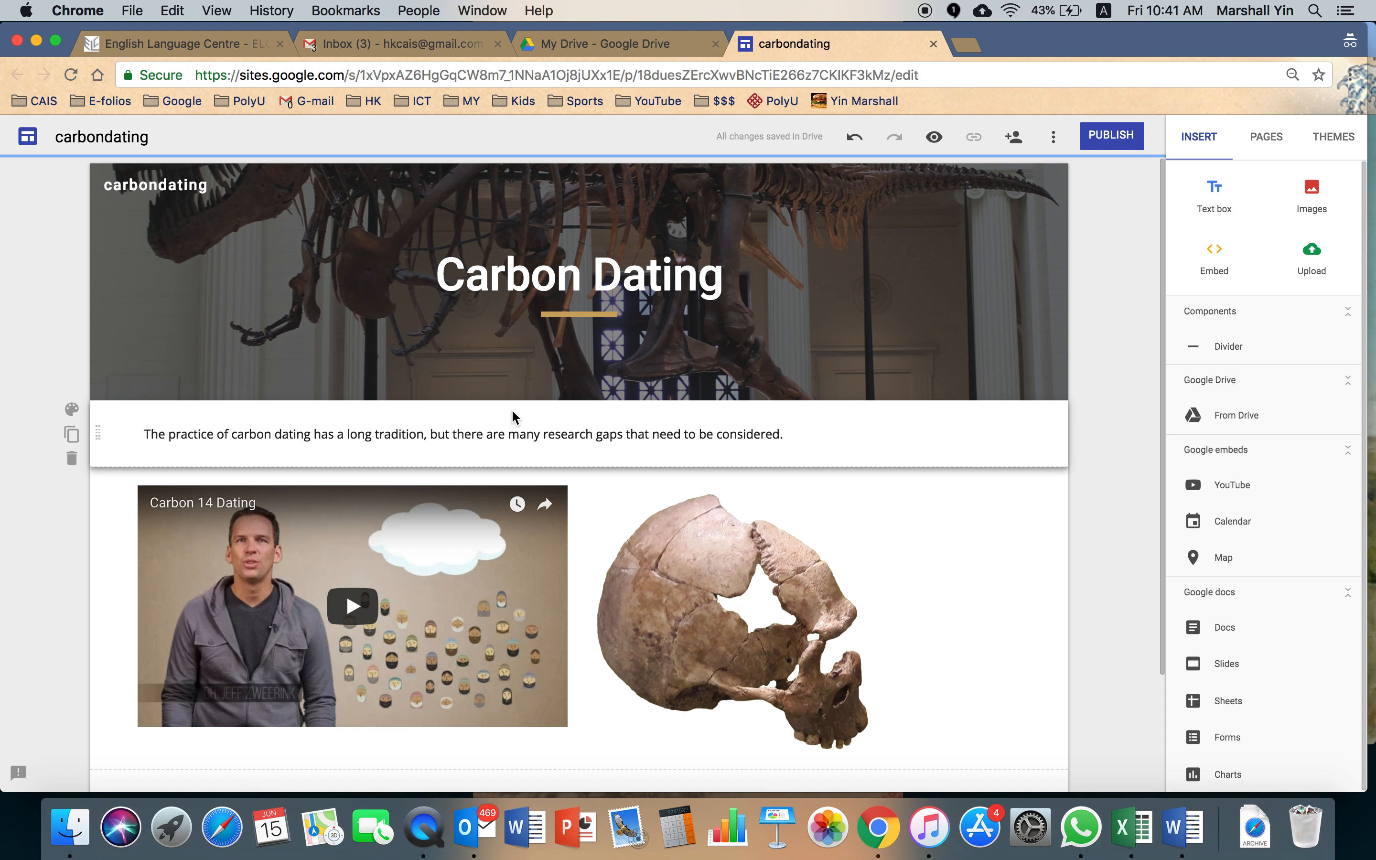
left_click(233, 434)
left_click_drag(234, 434, 307, 441)
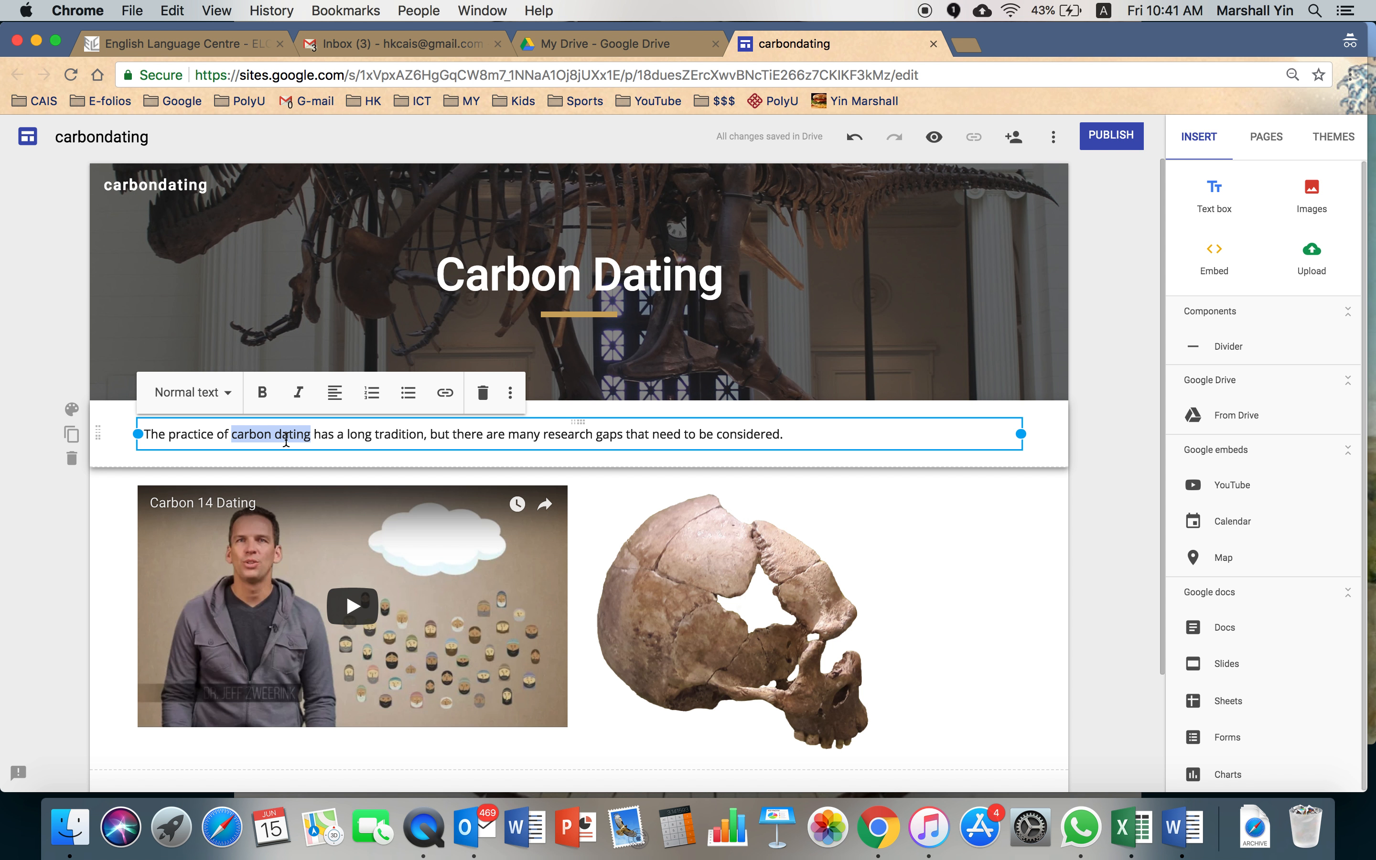
left_click(447, 393)
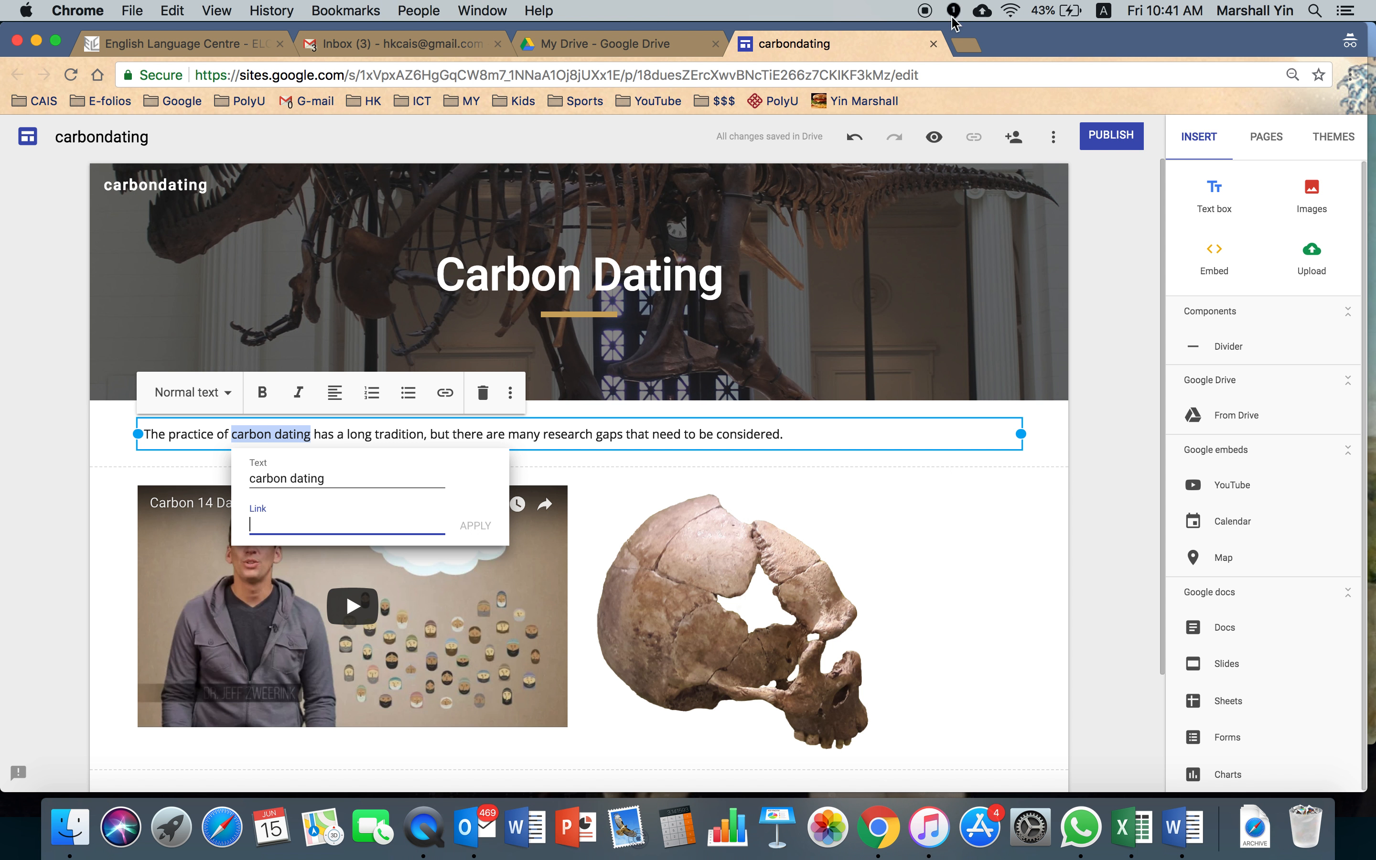
Search the web for "carbon dating and research gaps" in a new browser tab
left_click(972, 45)
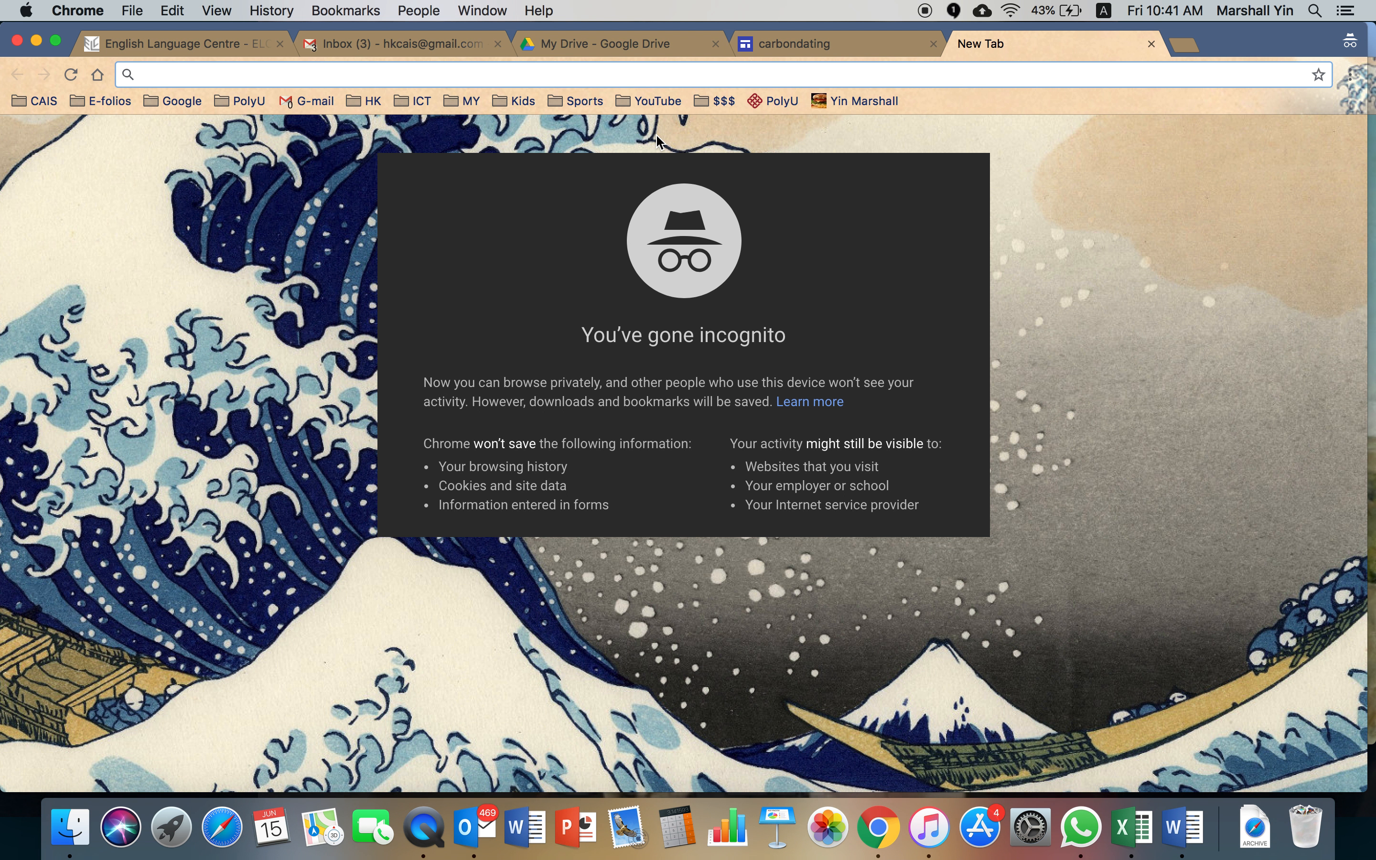
type("carbon dating ")
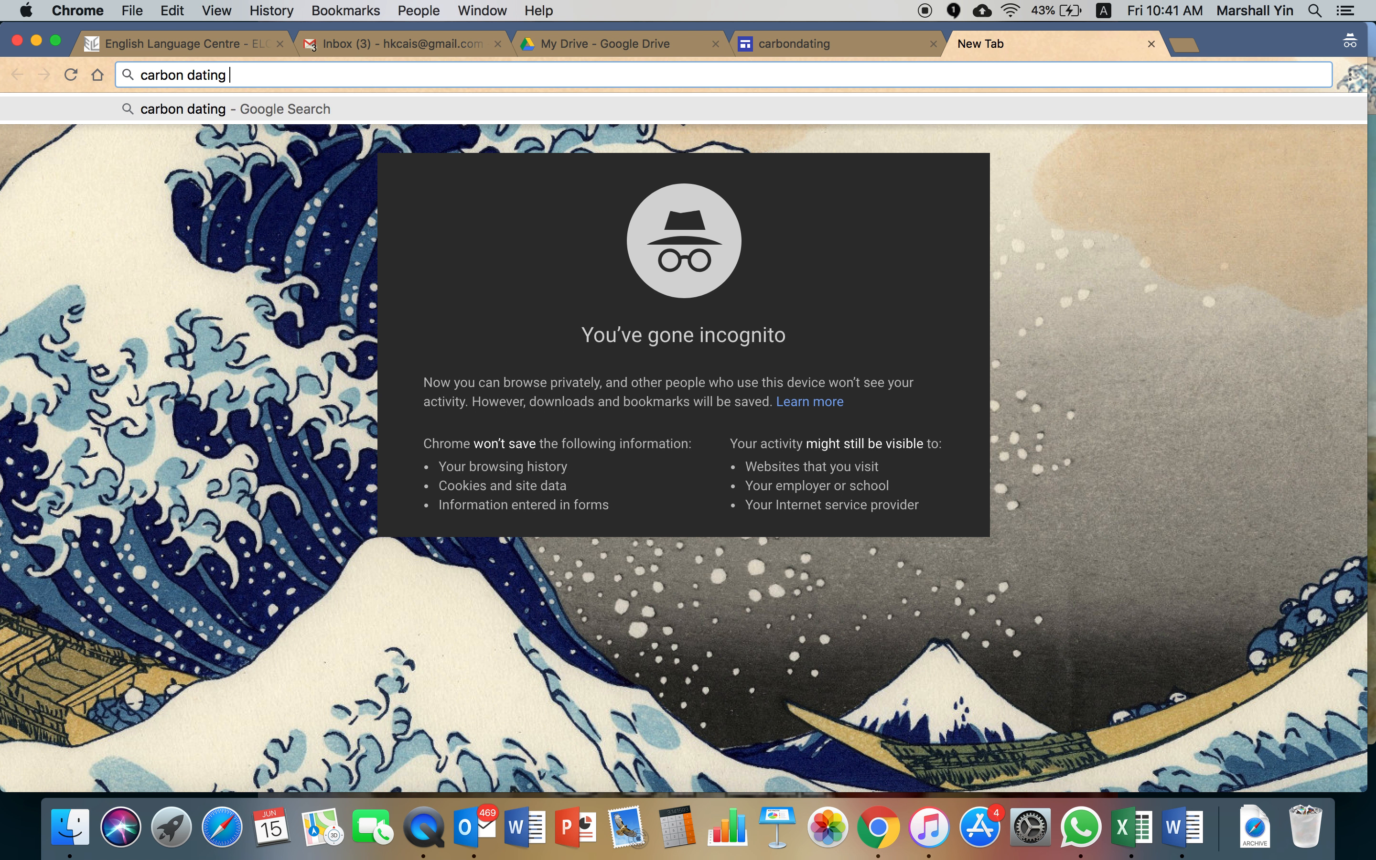
type("and resear")
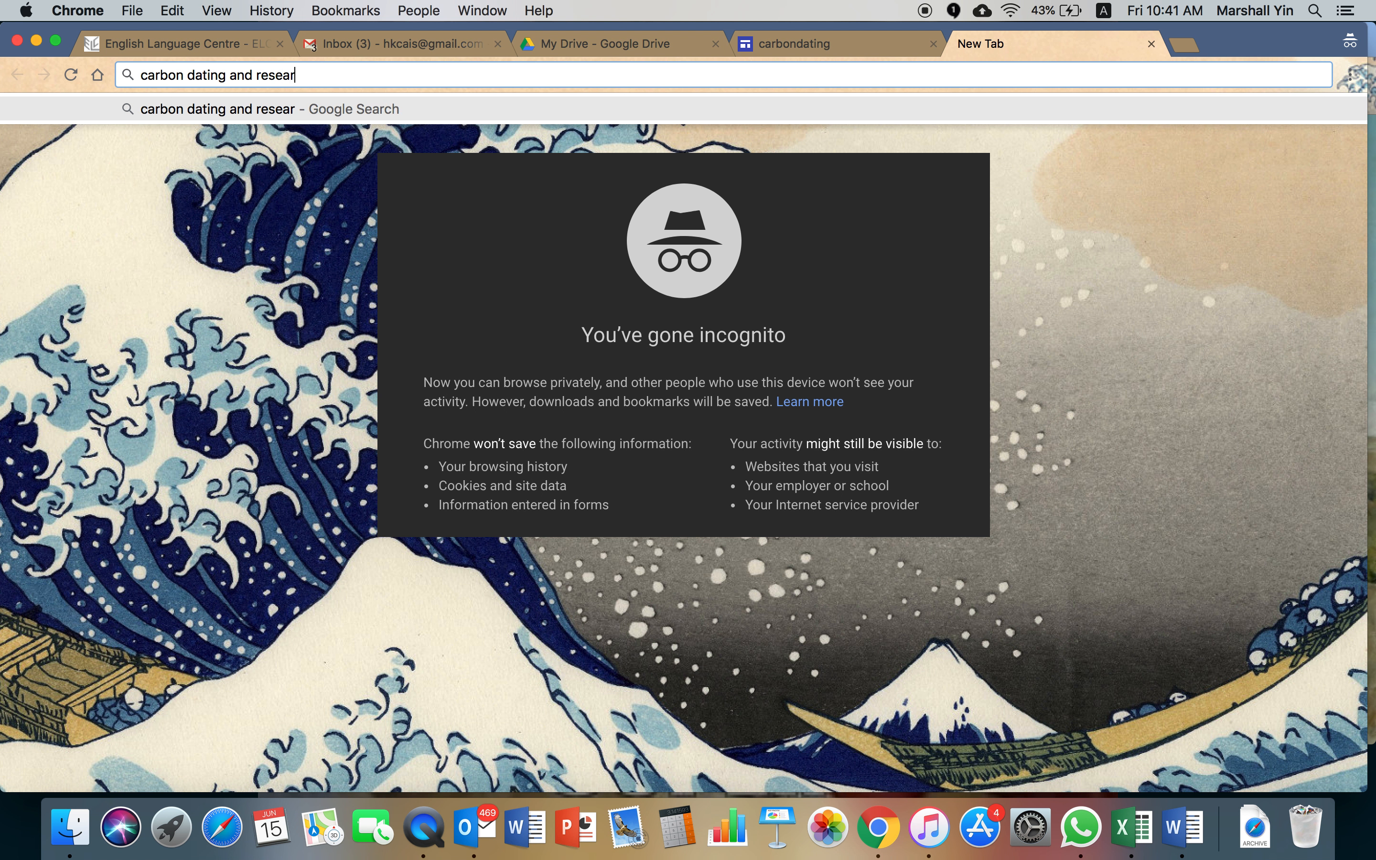
type("ch gaps")
key("Return")
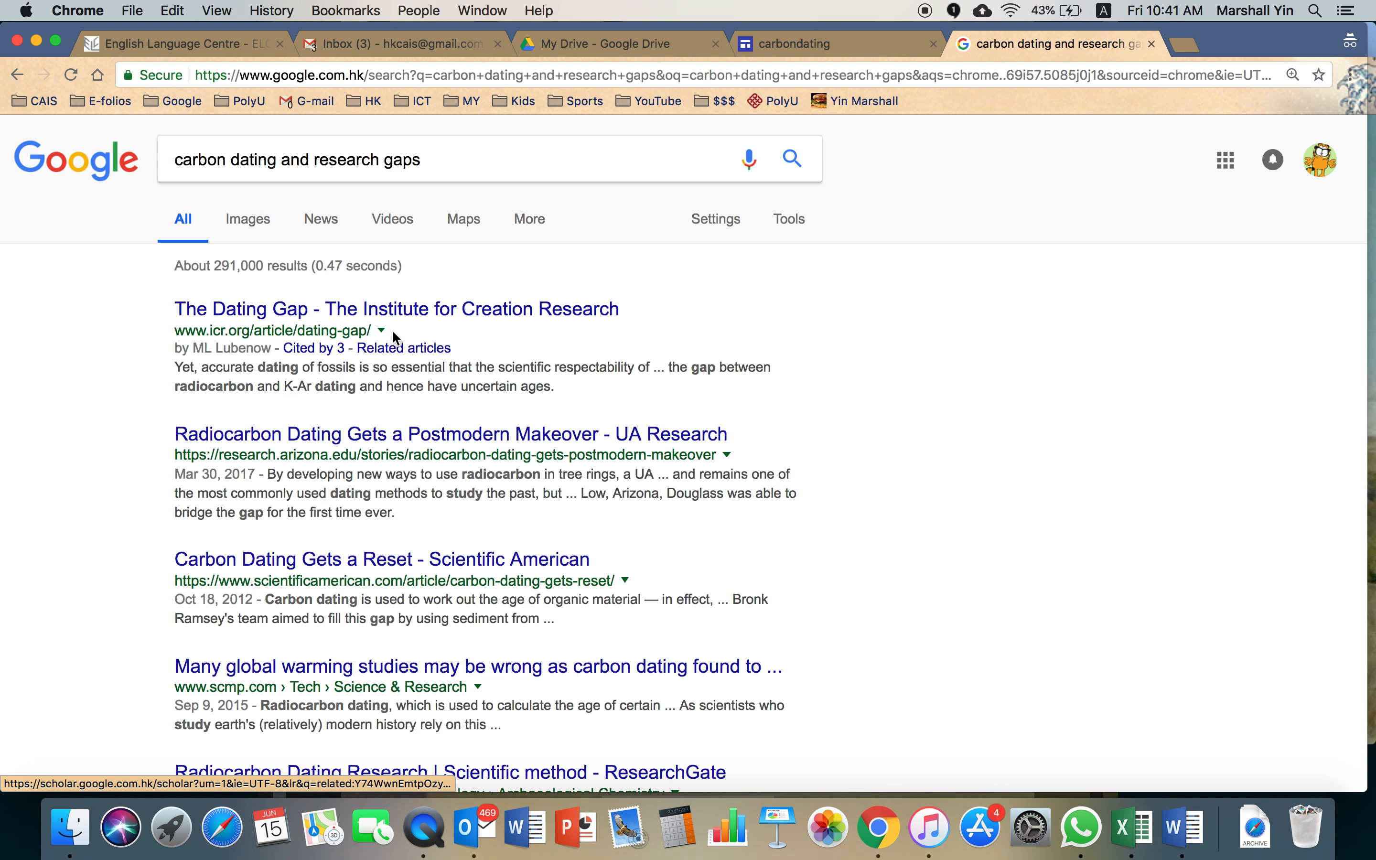
Open the Institute for Creation Research article "The Dating Gap" and copy its web address
left_click(418, 316)
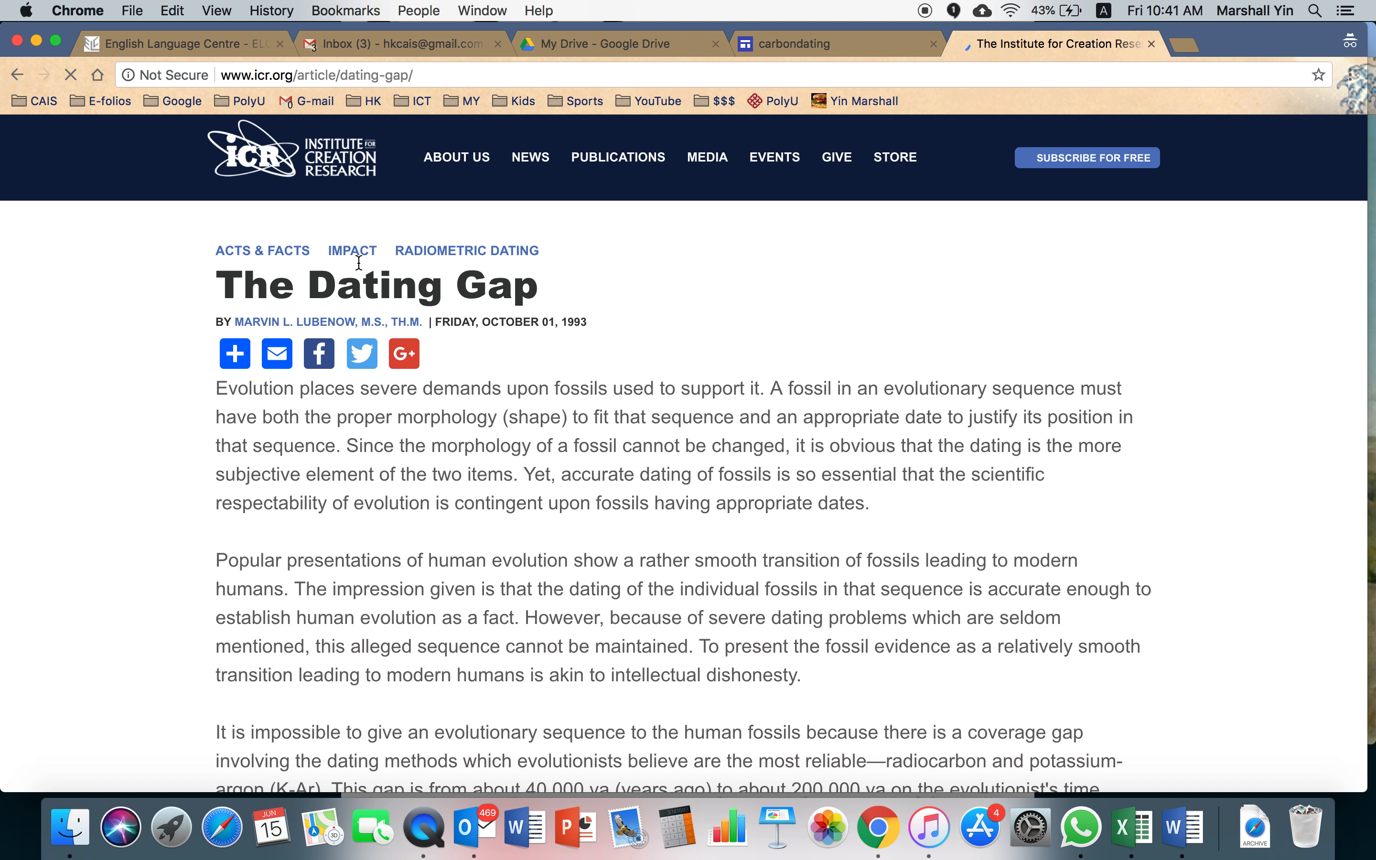
left_click(327, 76)
key("super+c")
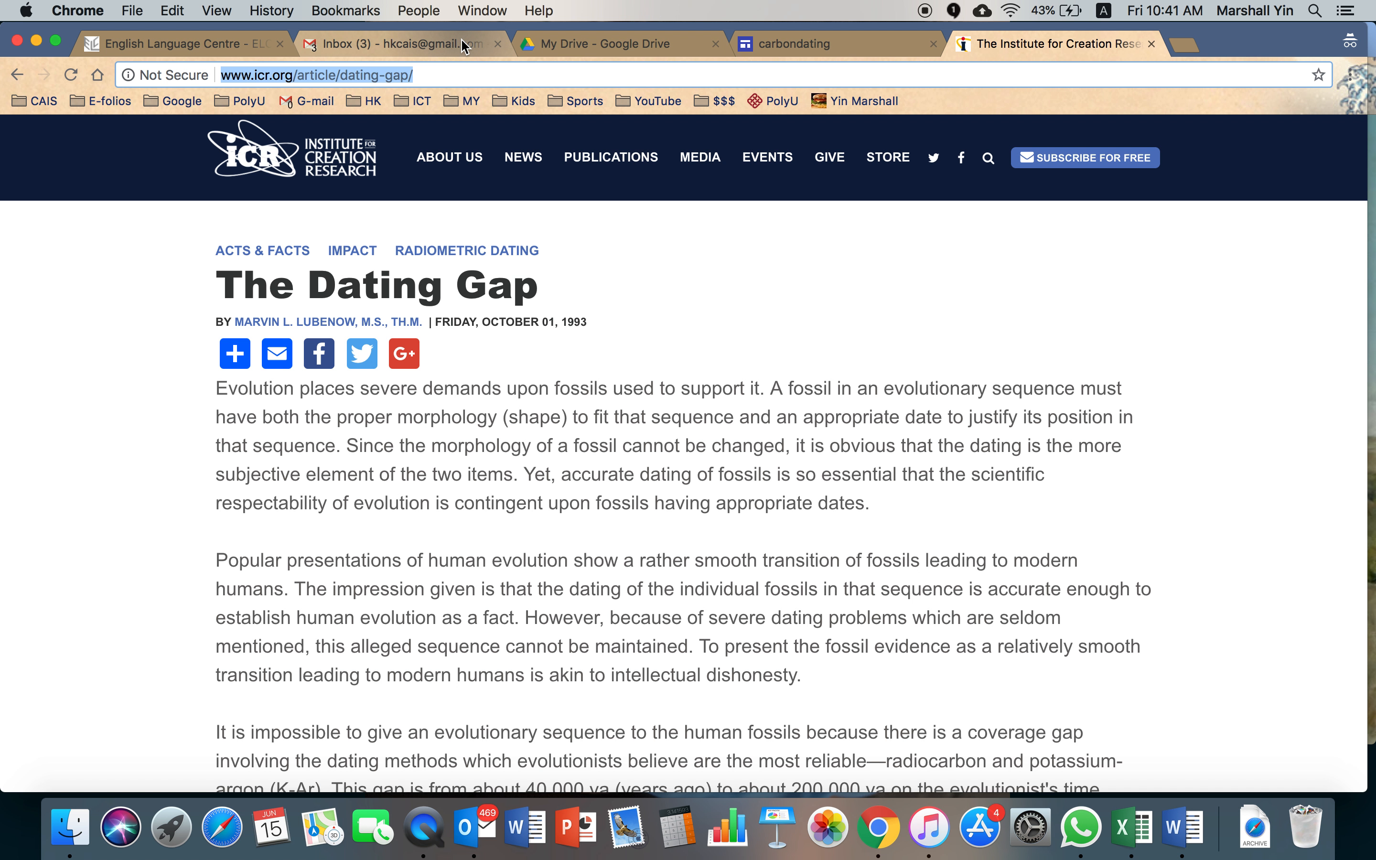
left_click(787, 43)
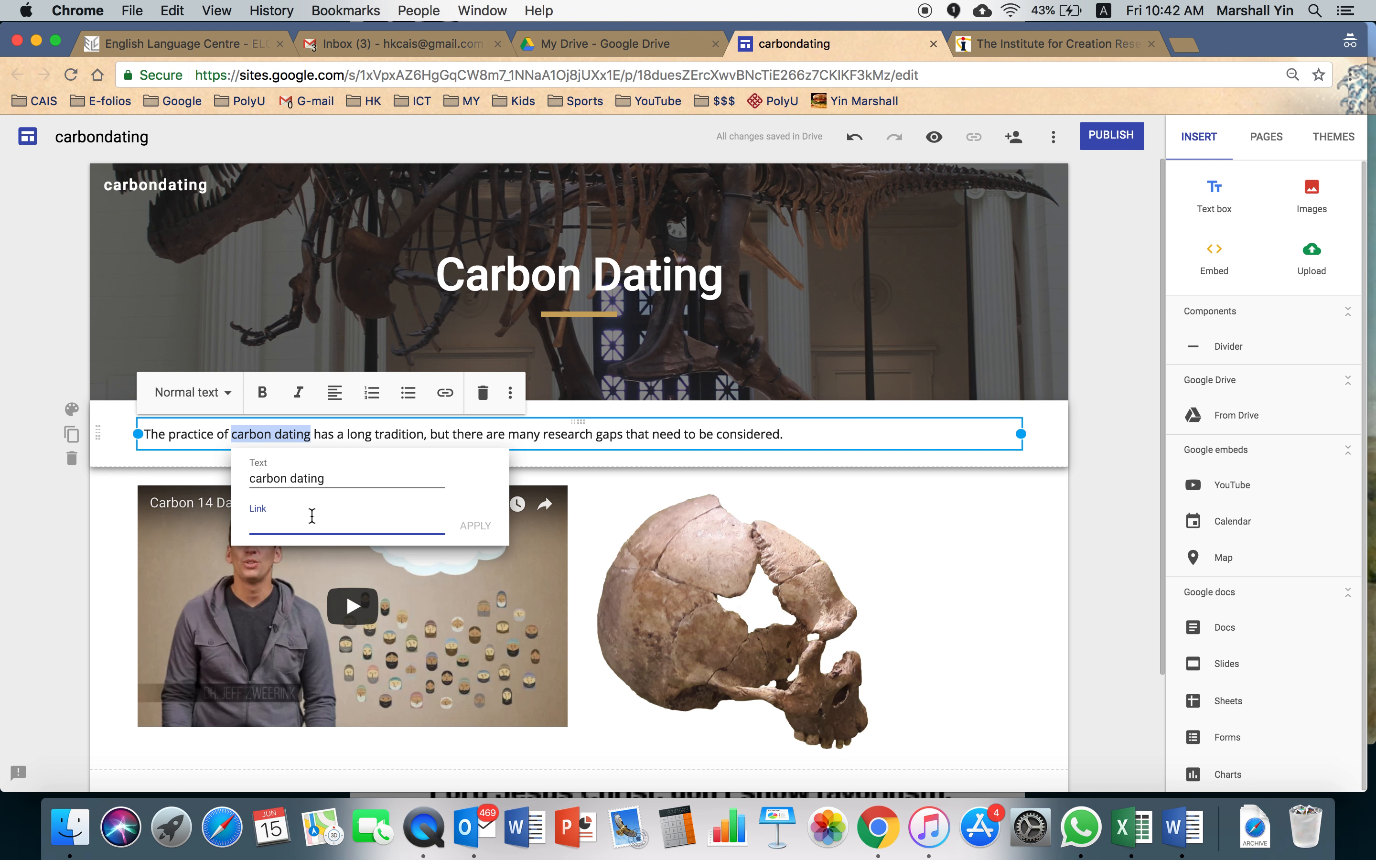
key("super+v")
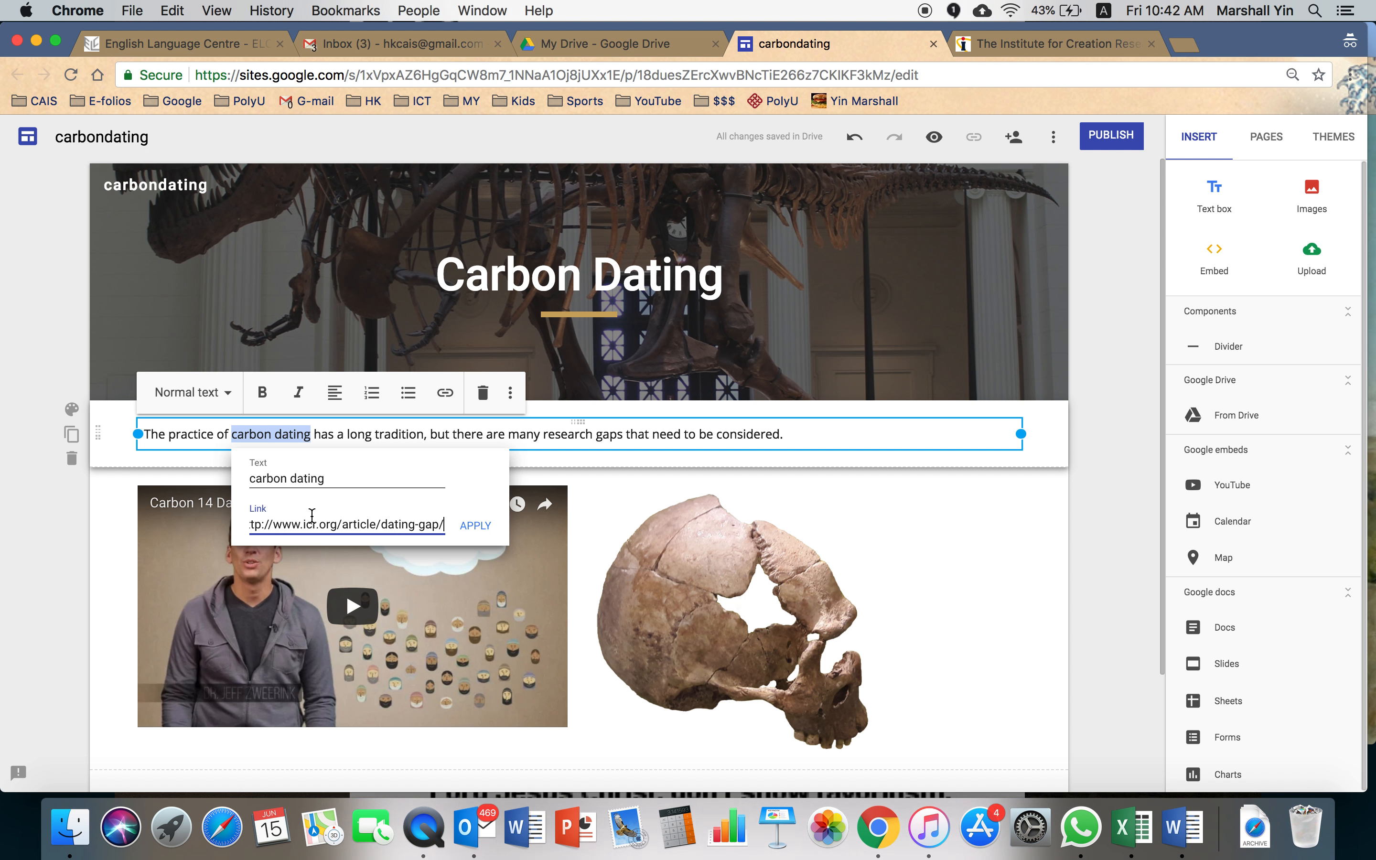
left_click(475, 526)
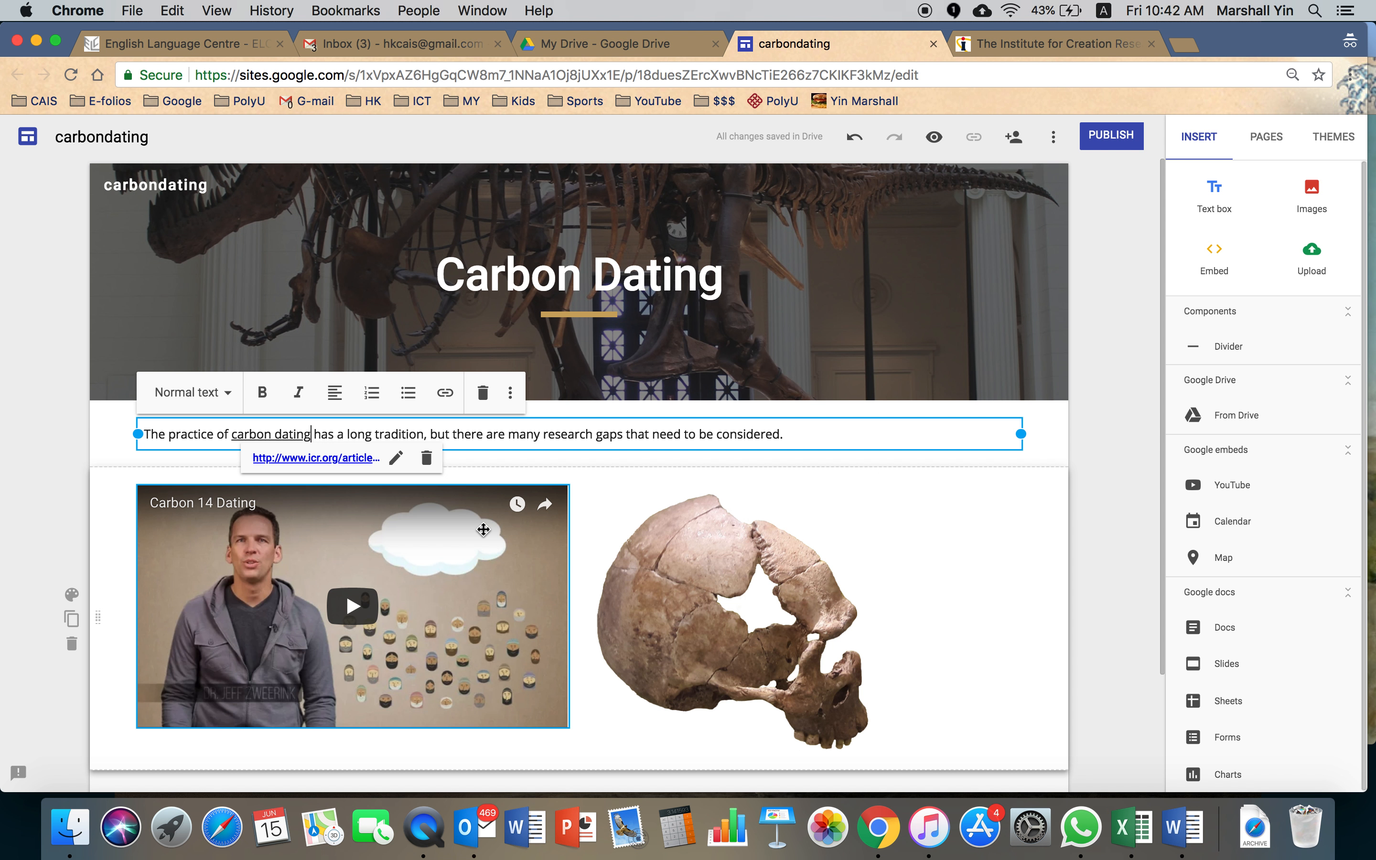
left_click(856, 433)
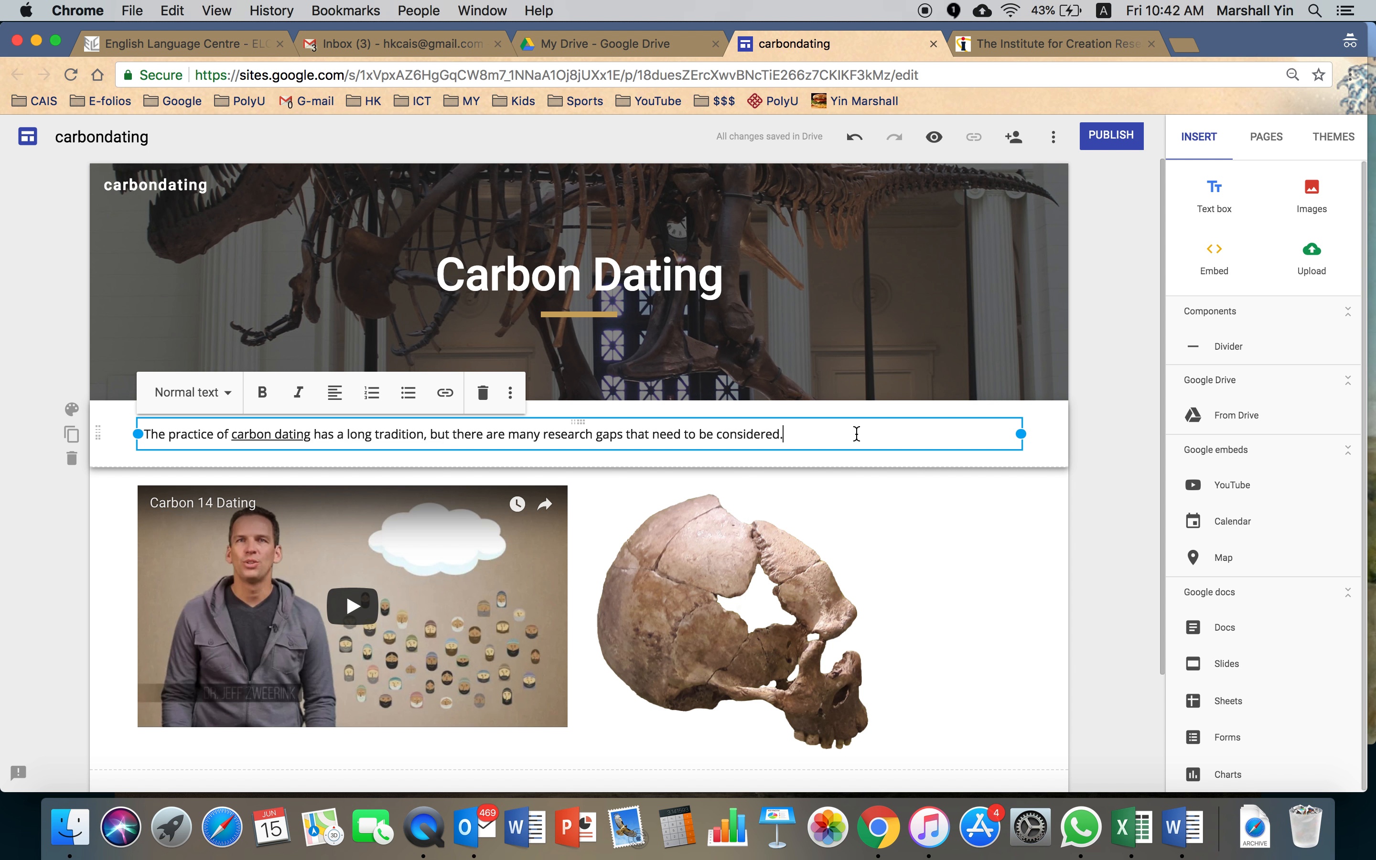
Preview the page in the large screen, tablet and phone layouts, and return to editing
scroll(856, 433, "down", 5)
scroll(857, 434, "up", 5)
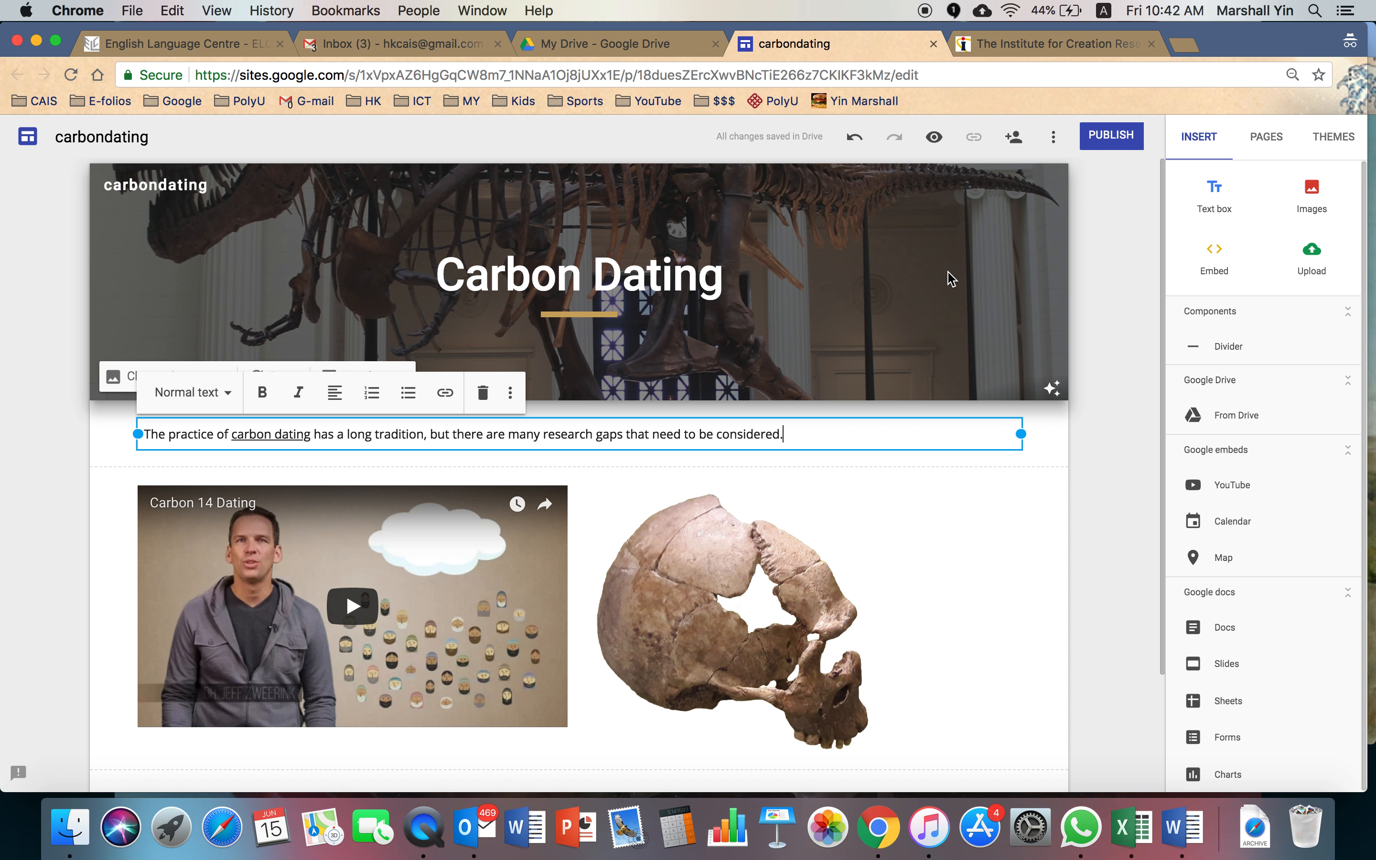
left_click(936, 140)
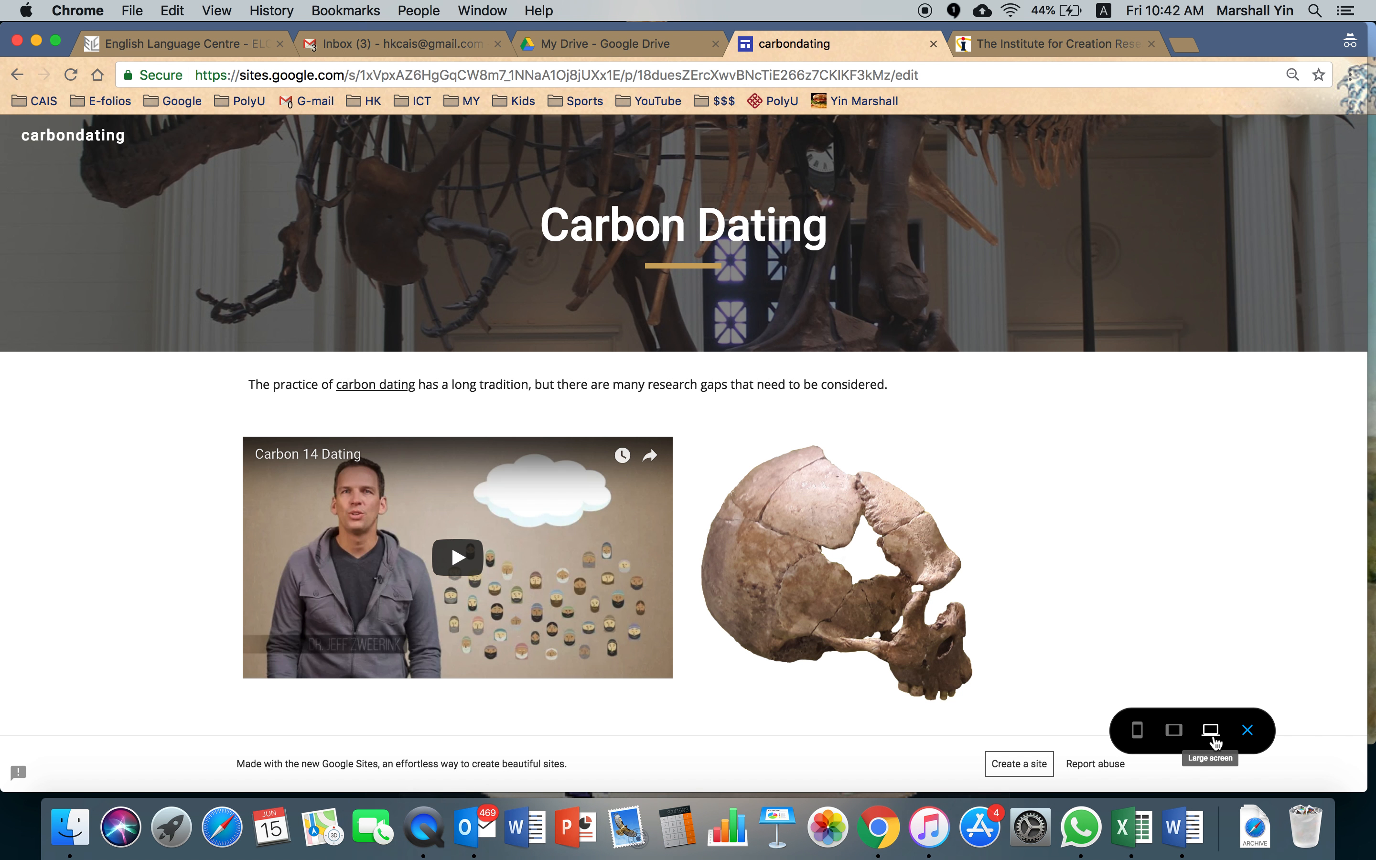
left_click(1175, 731)
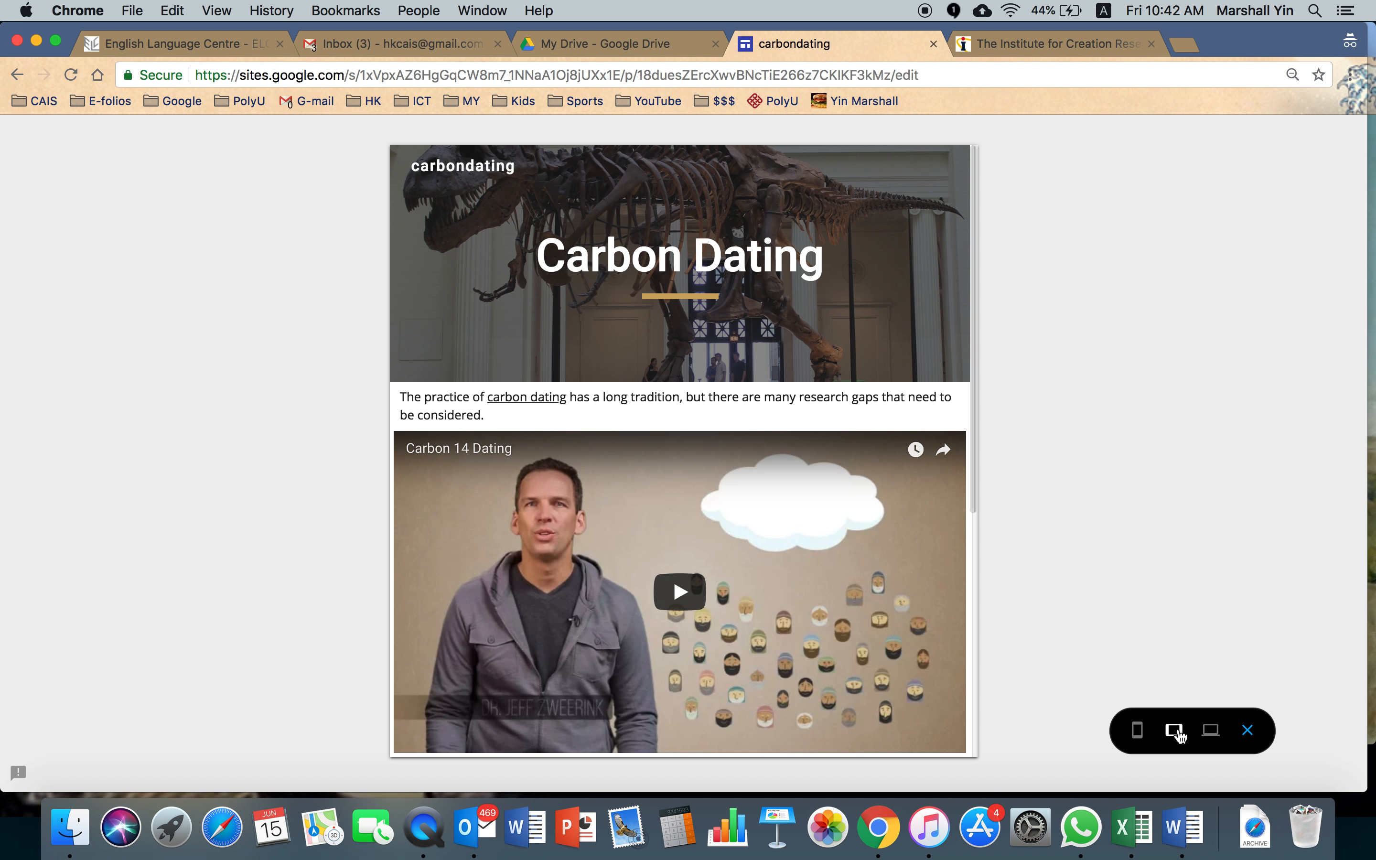
left_click(1140, 733)
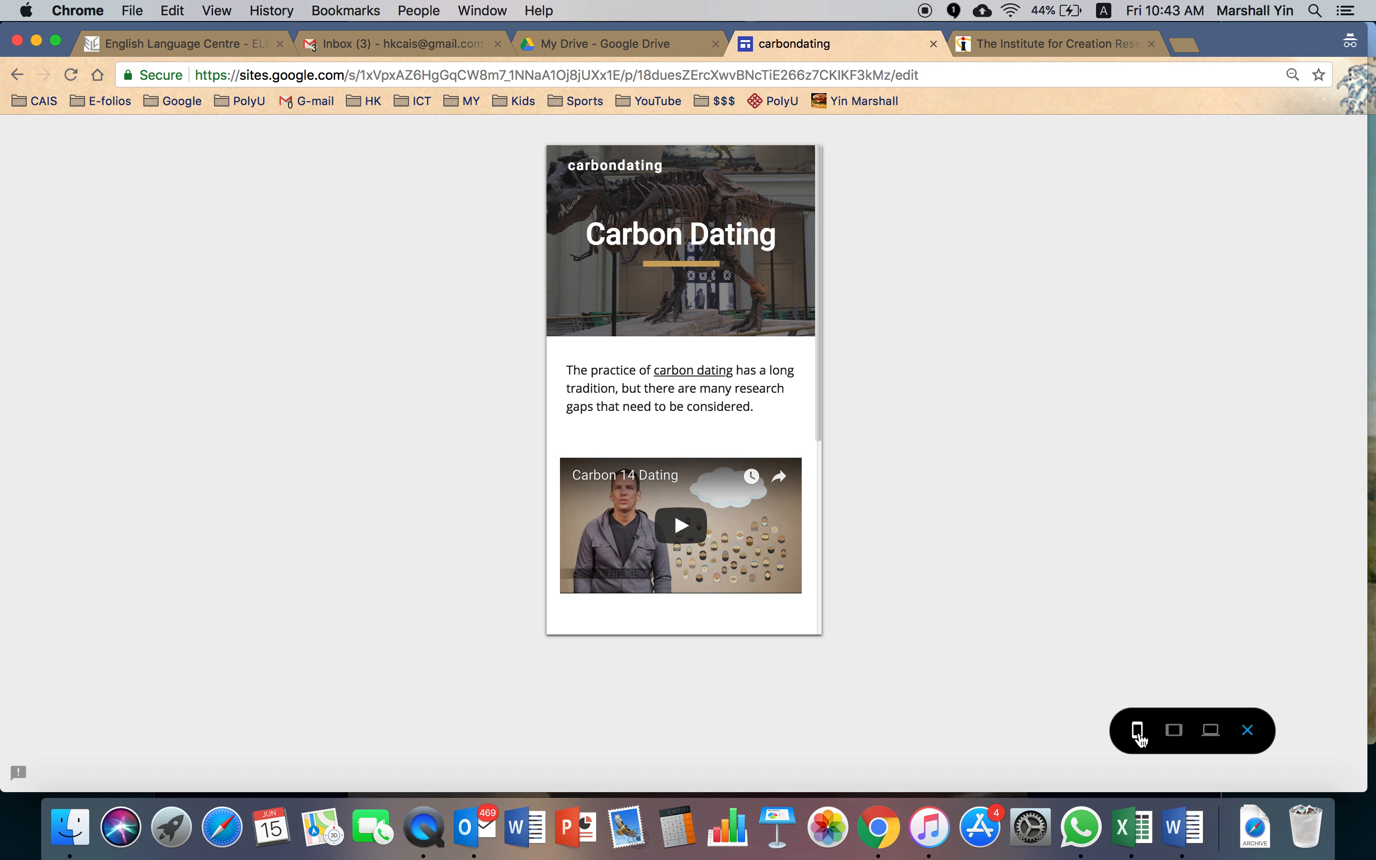
left_click(1249, 734)
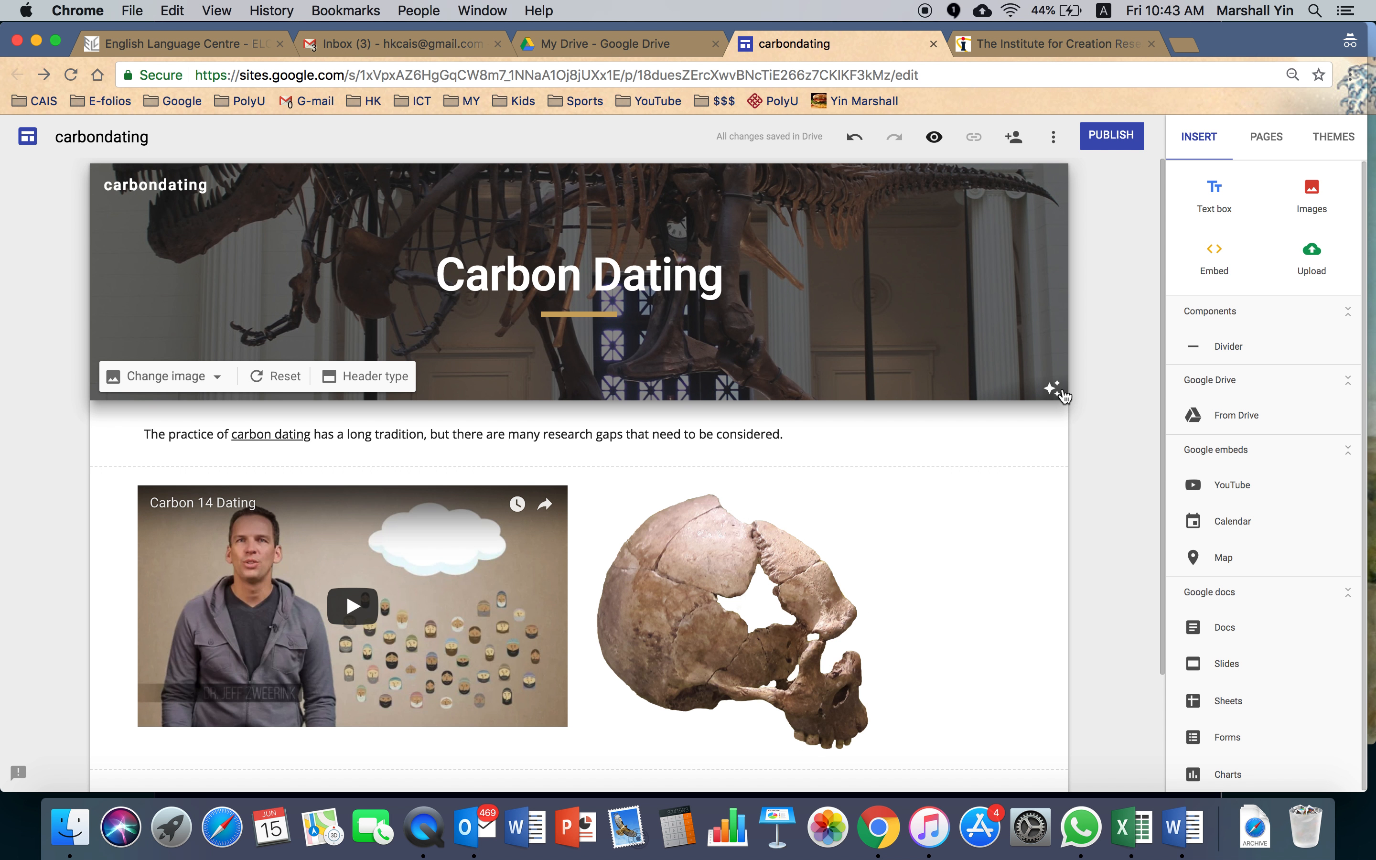
Start publishing the site as "carbondating", review who has access, and request that public search engines not display it
left_click(1115, 141)
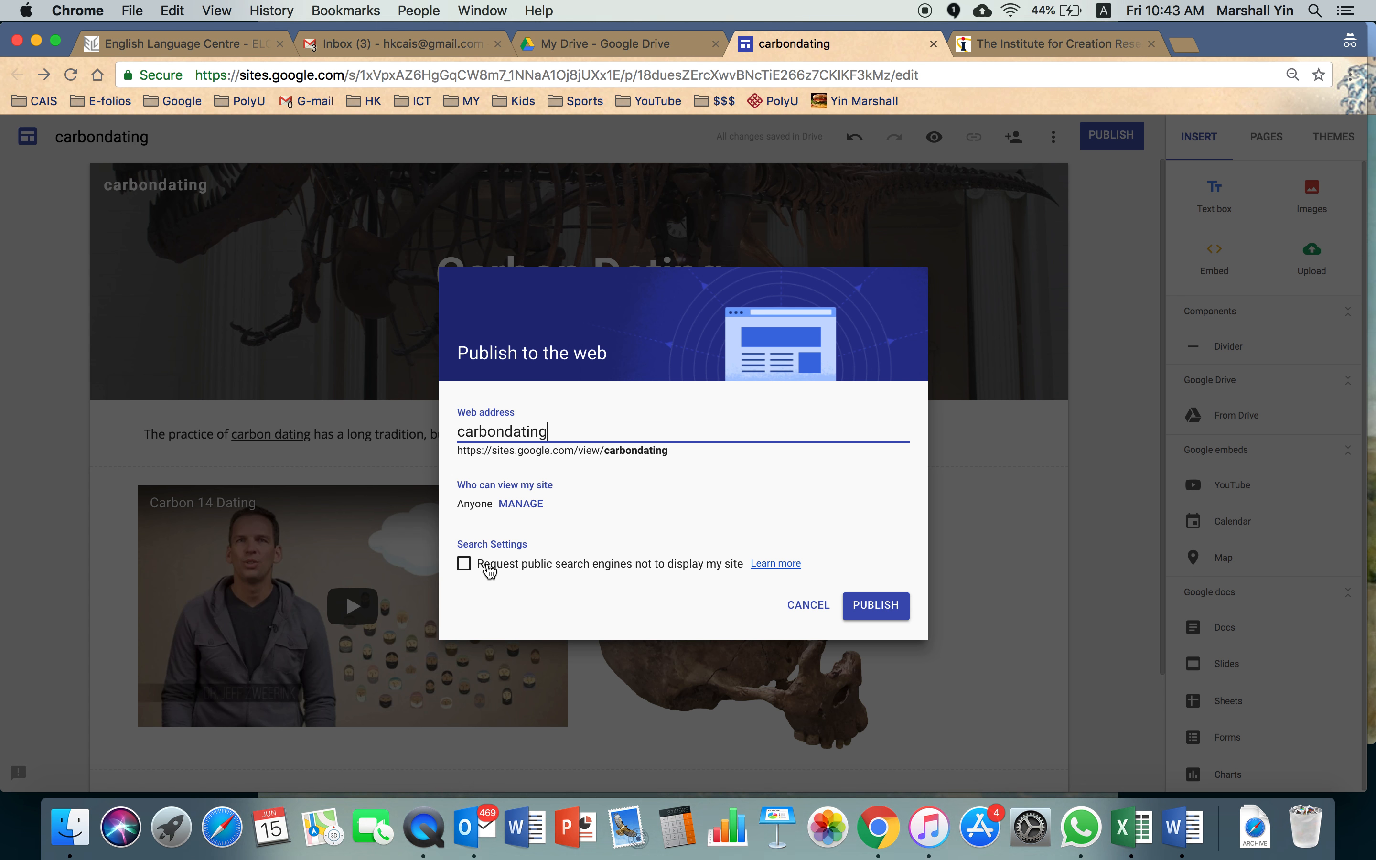
left_click(527, 507)
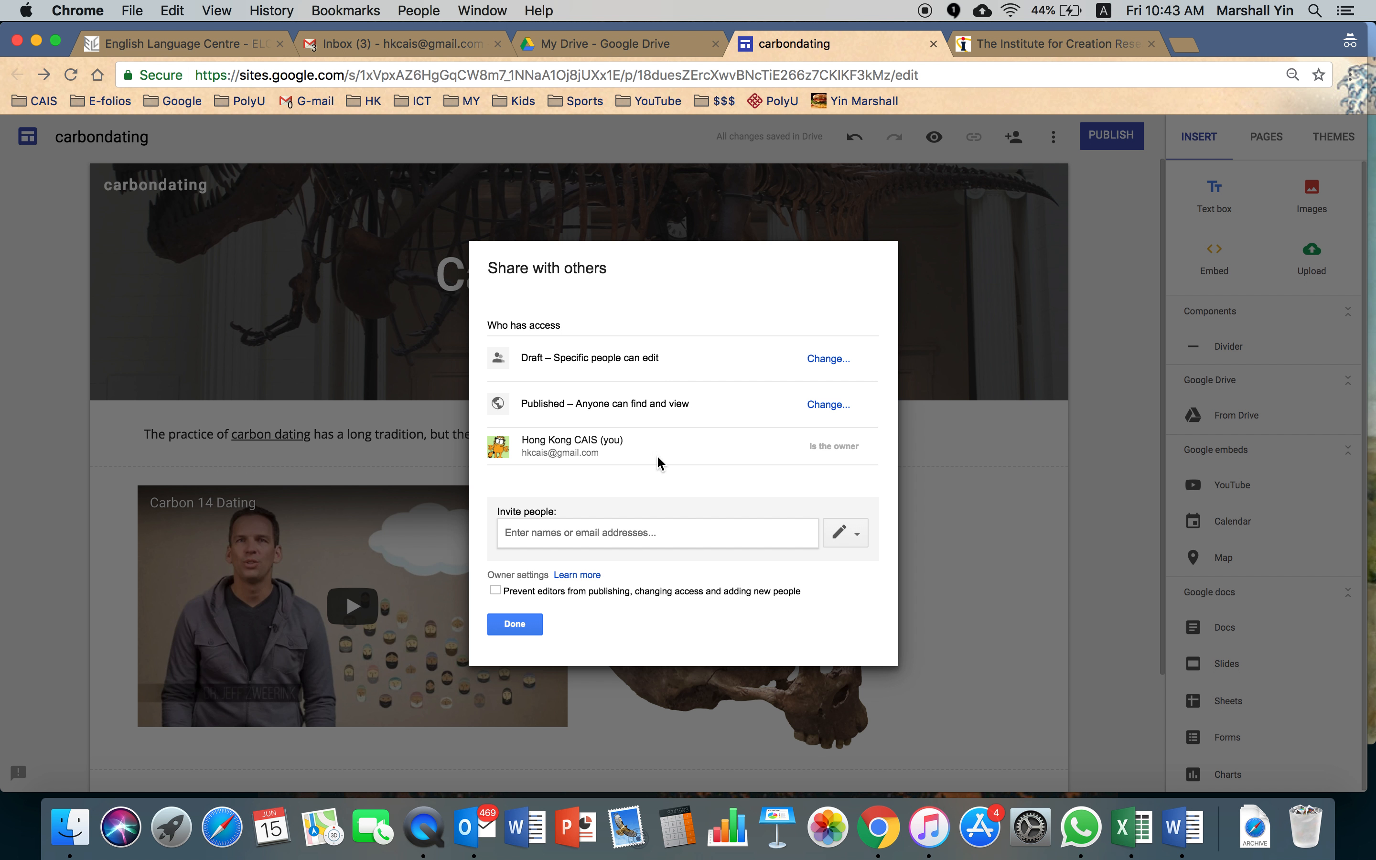
left_click(517, 623)
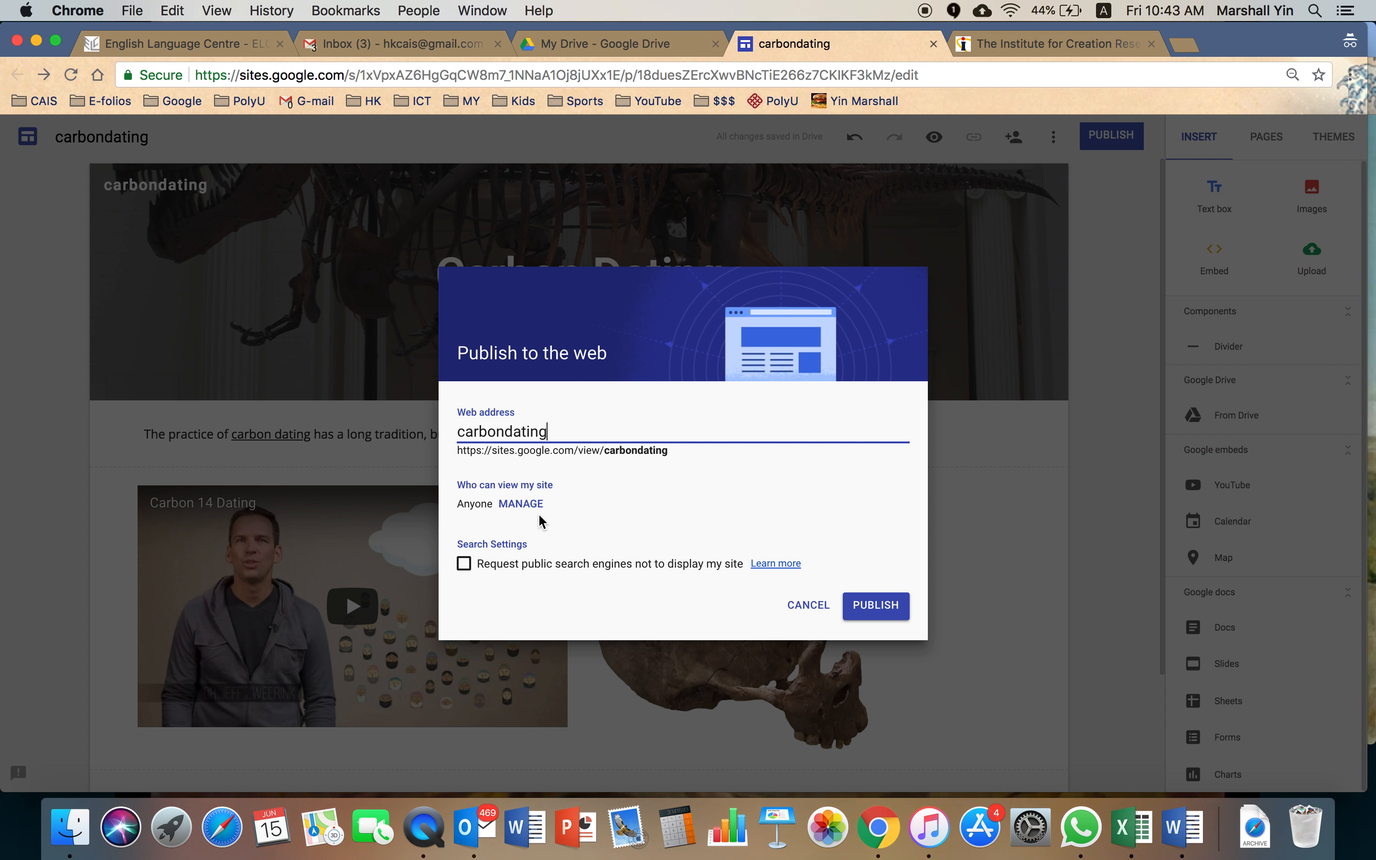
left_click(464, 567)
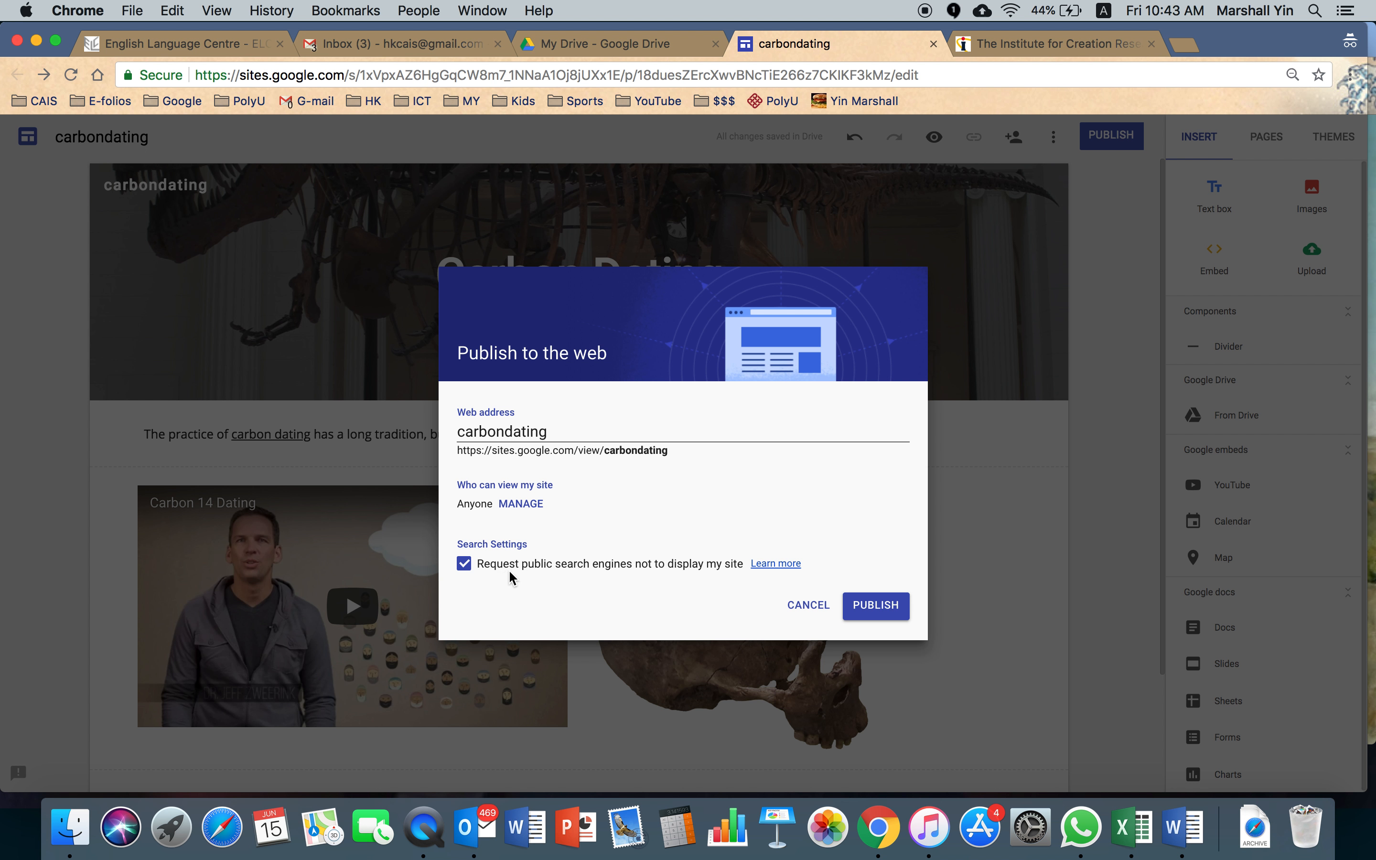